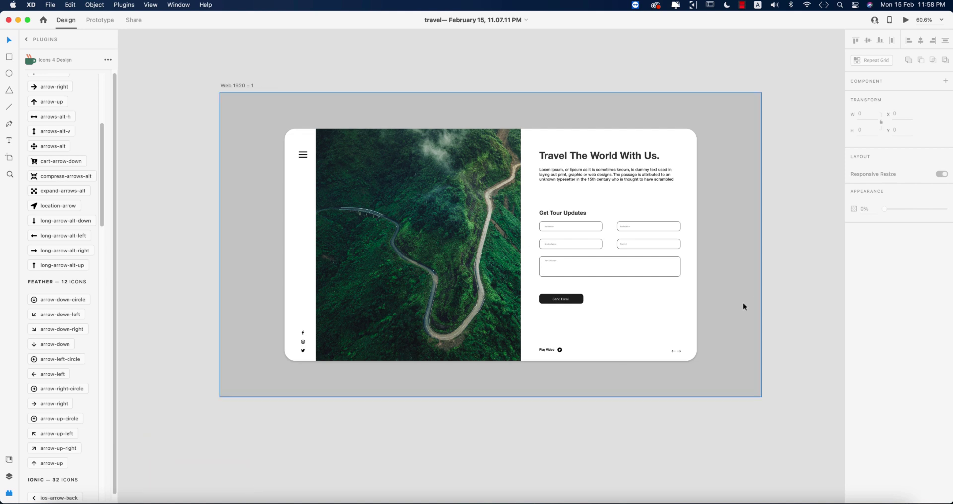
Add a second blank 1920 × 1080 Web 1920 artboard, Web 1920 – 2, beside the travel page
scroll(742, 302, down, 2)
drag(816, 303, 588, 229)
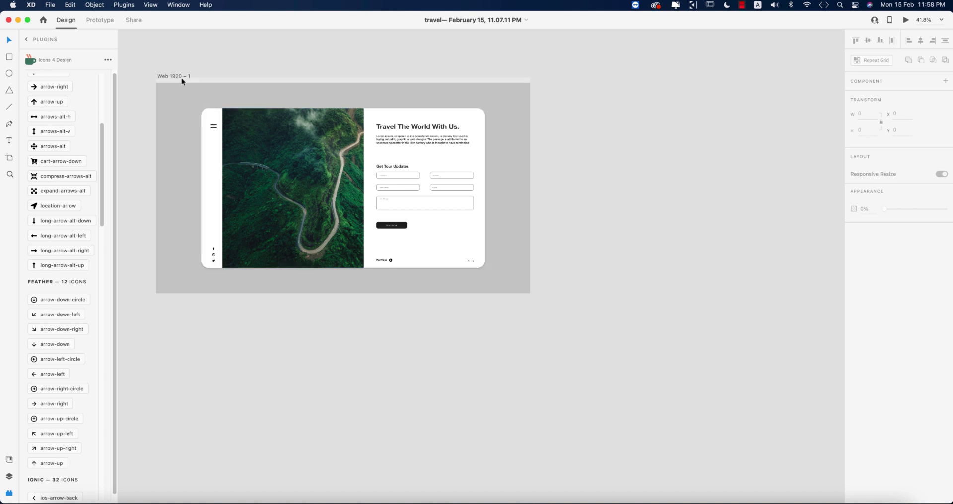
key(super+y)
key(a)
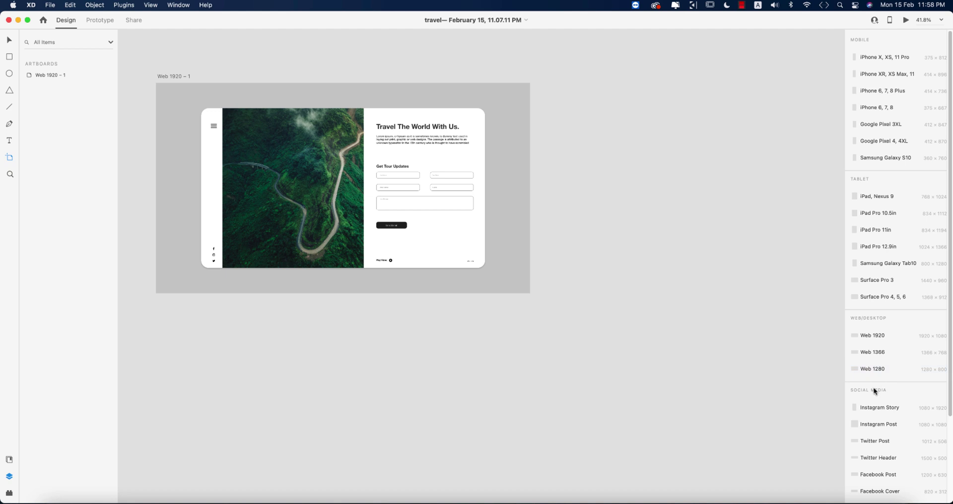
click(43, 20)
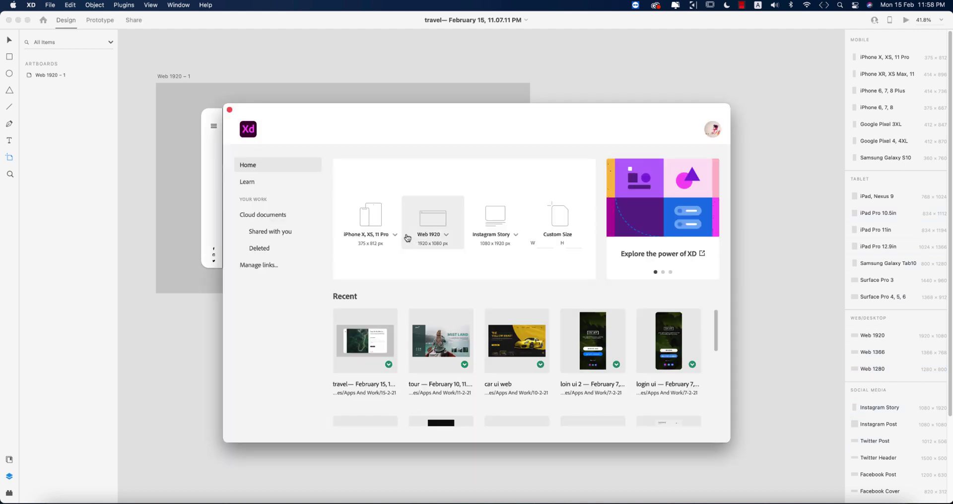
click(230, 109)
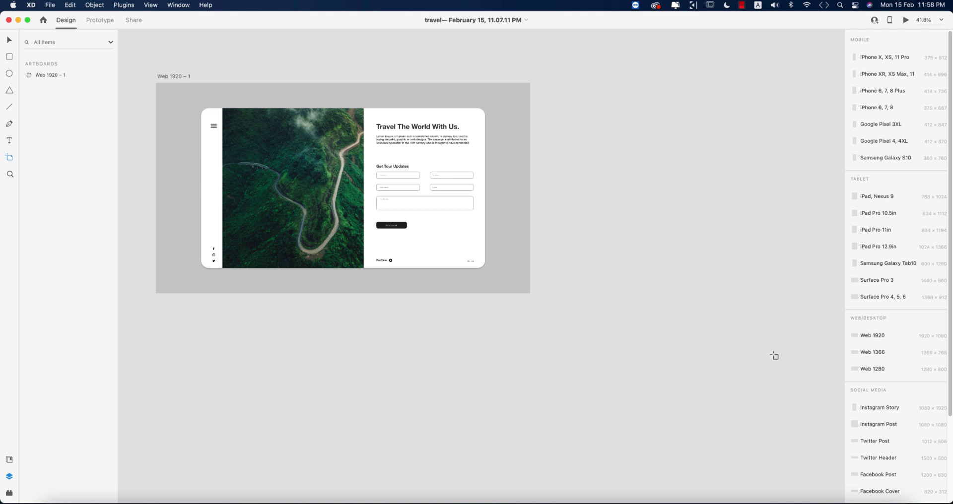
click(878, 336)
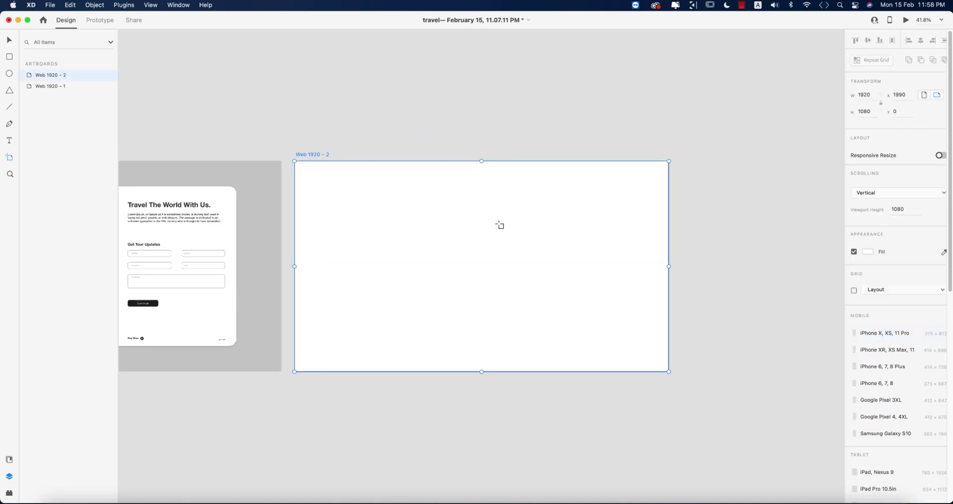
click(10, 42)
scroll(463, 132, left, 5)
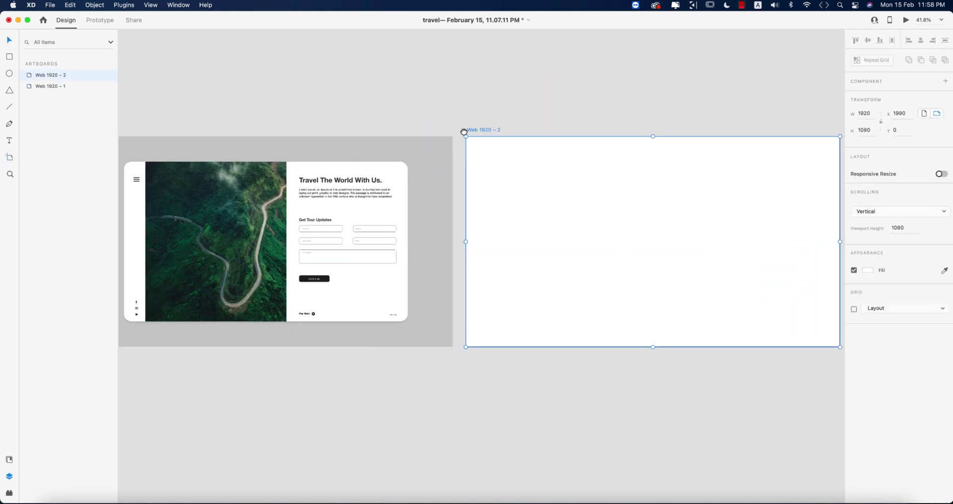
scroll(588, 262, down, 5)
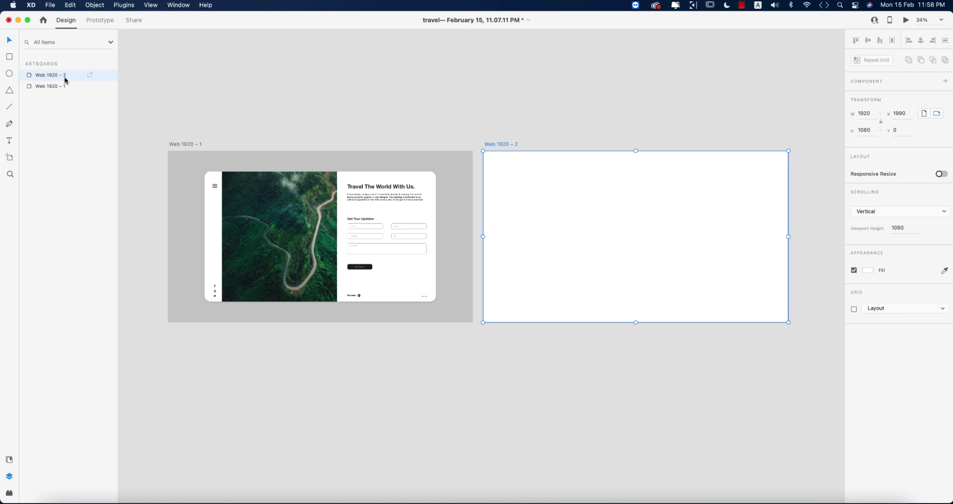
Draw a large rounded rectangle in the new artboard with no border and a drop shadow
click(9, 56)
drag(510, 174, 767, 305)
drag(761, 180, 761, 182)
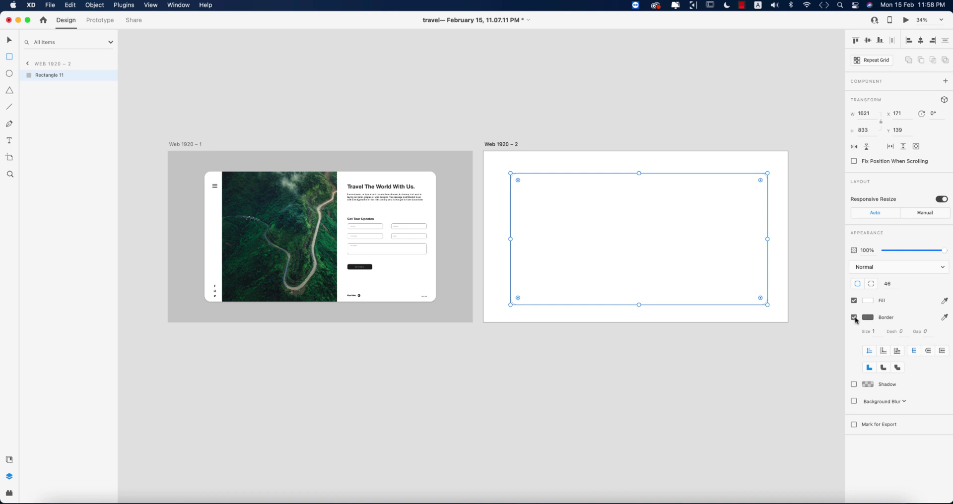
click(854, 318)
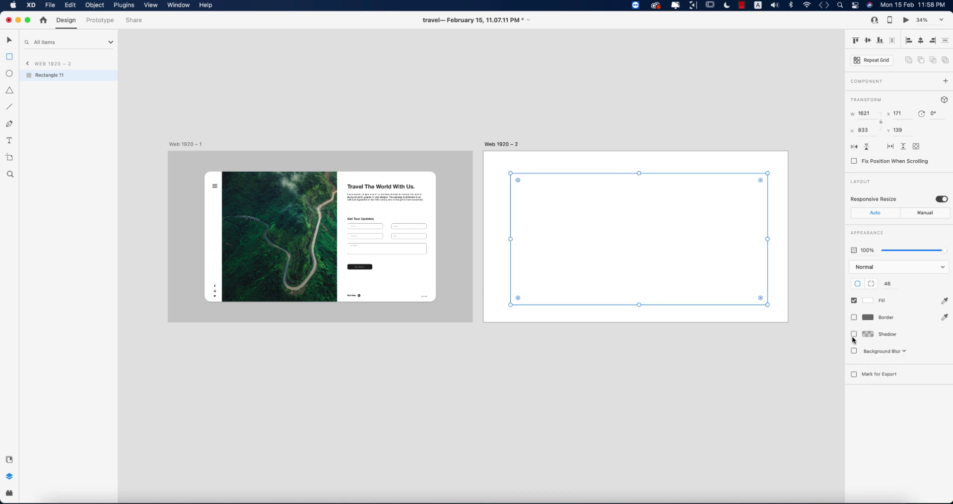
click(854, 335)
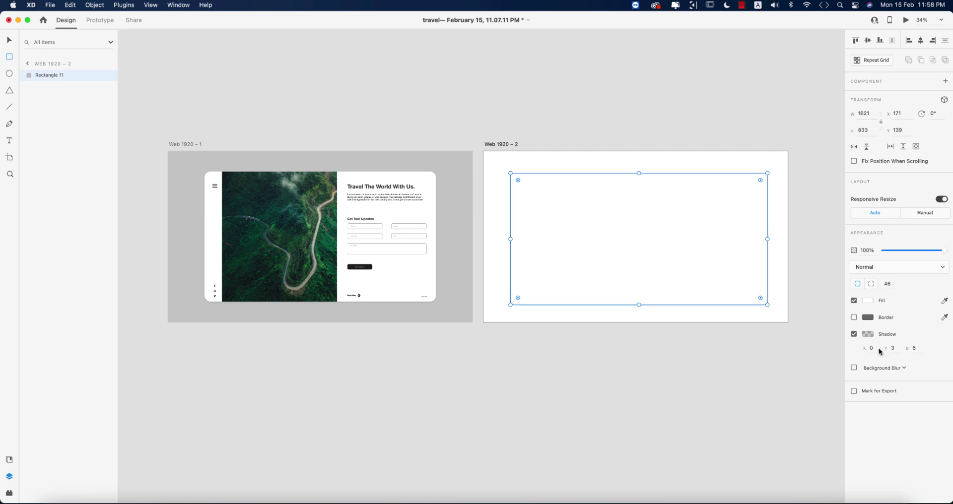
click(895, 348)
key(Escape)
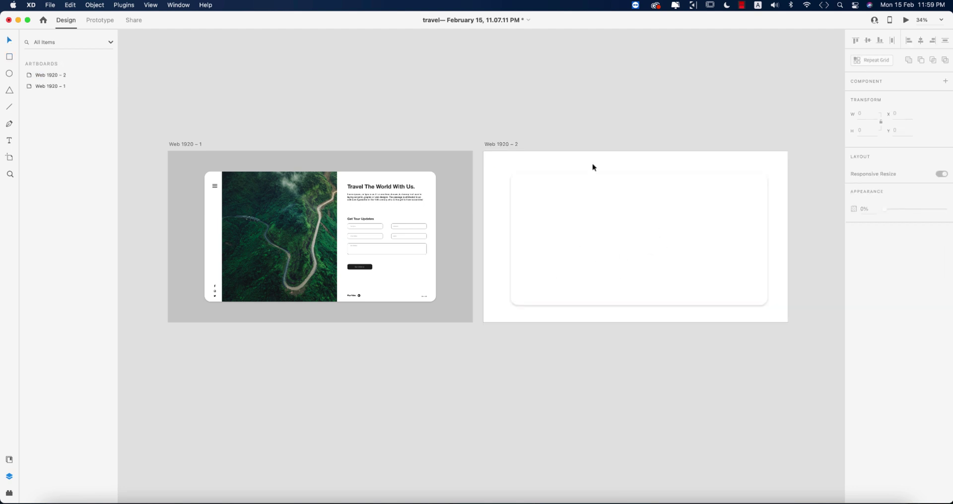
Resize the card to 1461 × 878, shift it left, and fill it light grey #F4F4F4
click(637, 178)
drag(639, 174, 638, 166)
drag(511, 236, 536, 234)
drag(620, 237, 603, 239)
click(868, 301)
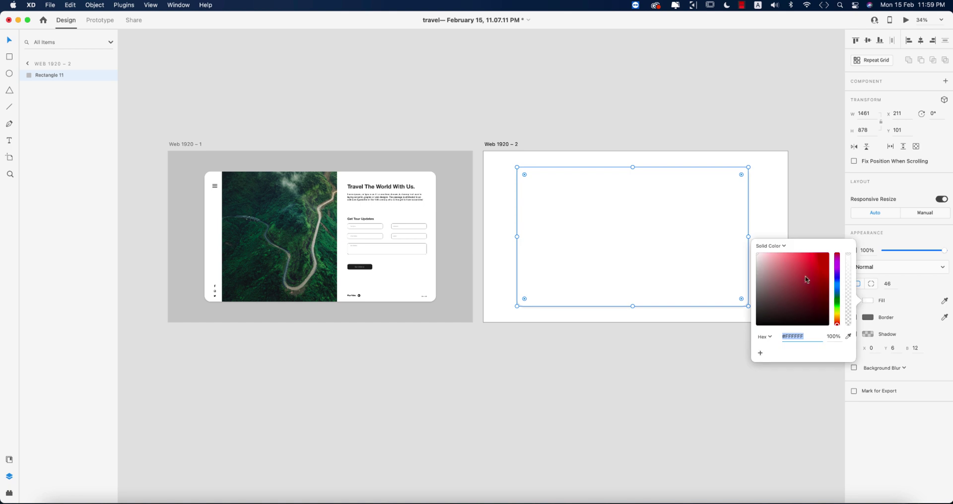
click(755, 255)
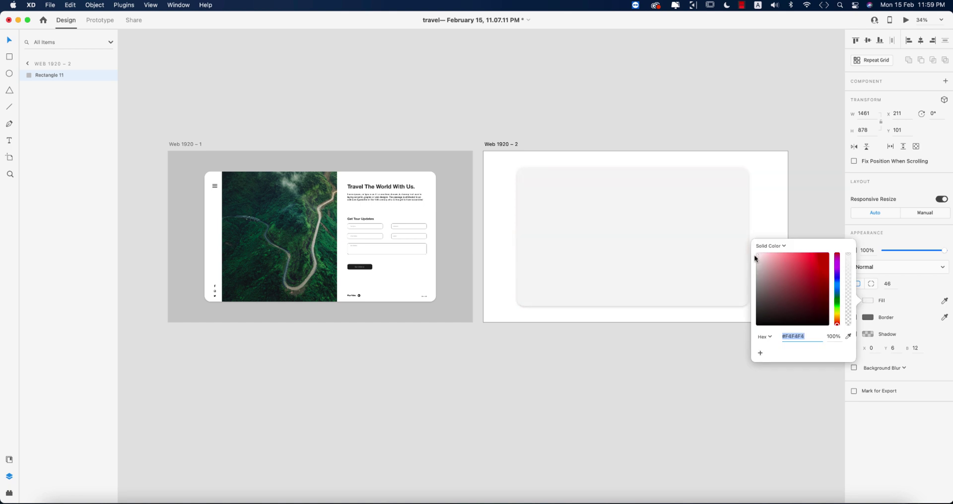
key(Escape)
scroll(435, 163, up, 3)
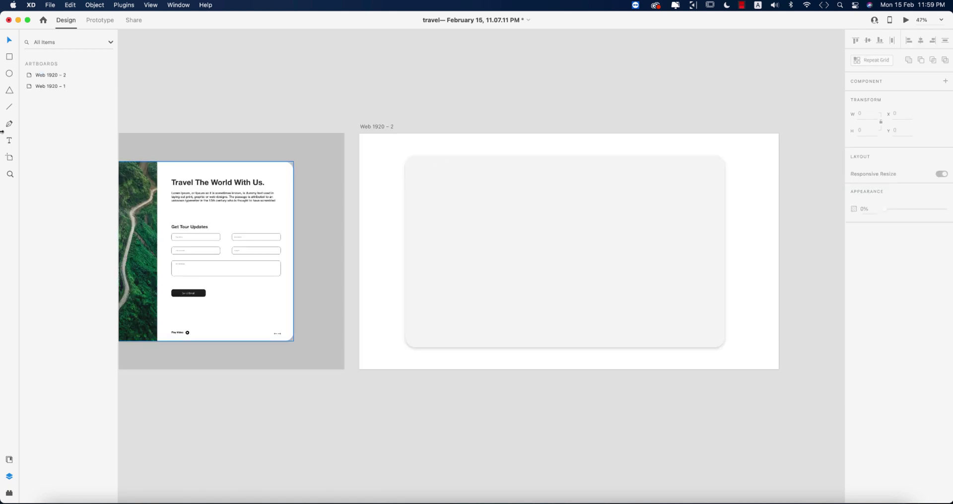
Draw a tall rectangle on the card's left part, flush with the card's bottom edge
click(10, 57)
drag(428, 155, 583, 350)
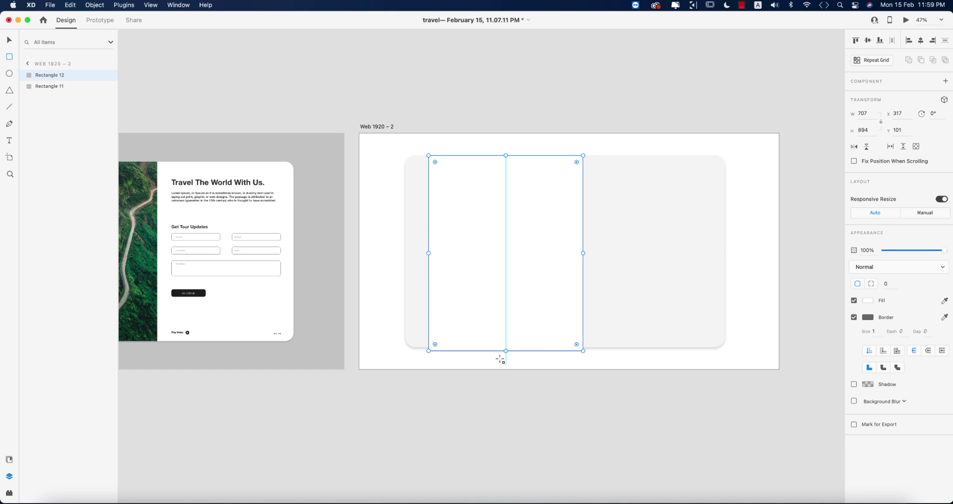
scroll(501, 359, up, 3)
drag(509, 343, 510, 339)
Import the winding road photo and size it to the card's height
scroll(510, 318, up, 5)
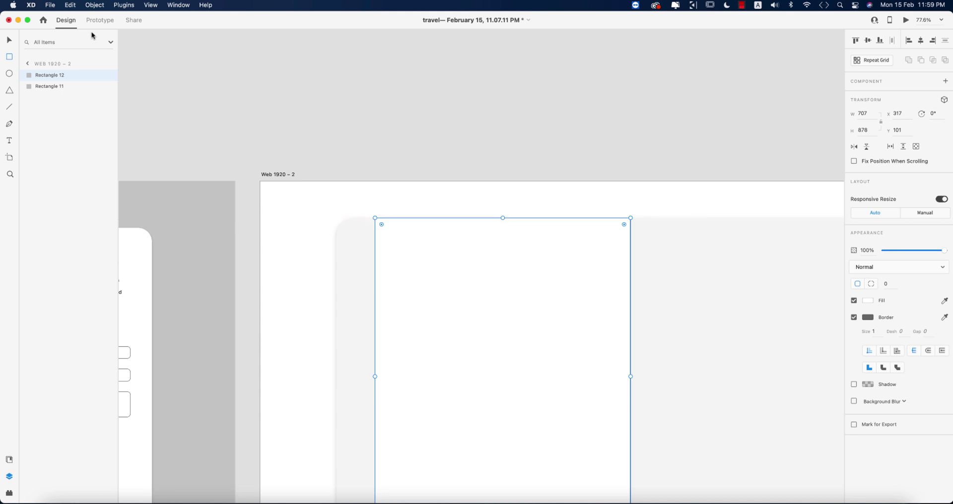
click(51, 5)
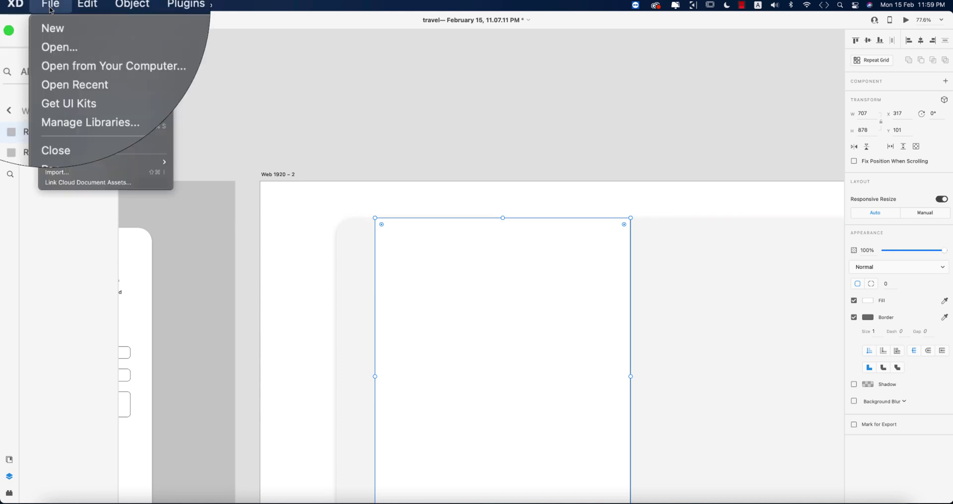
click(57, 171)
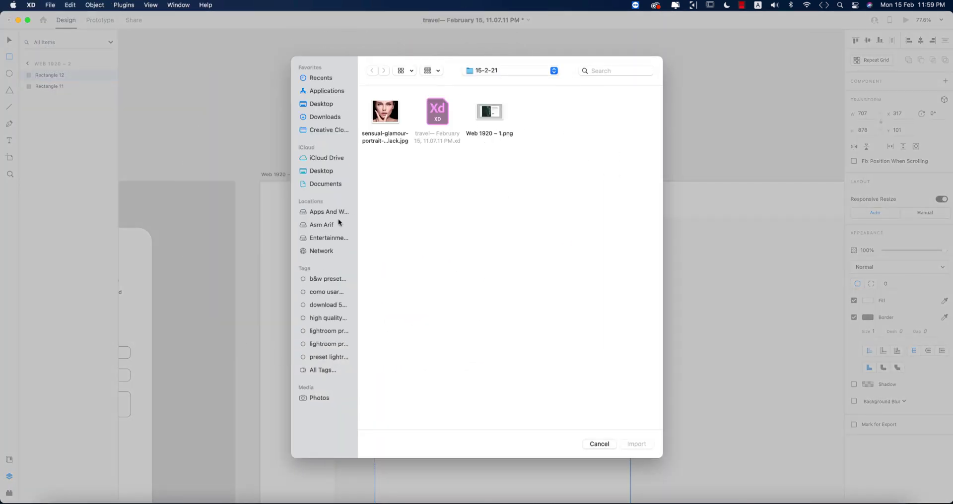
double_click(391, 282)
scroll(475, 289, down, 5)
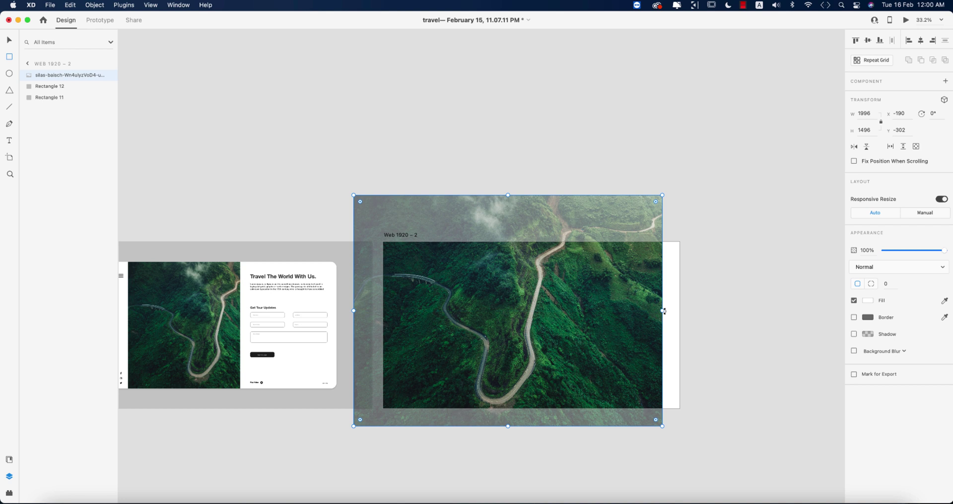
drag(656, 312, 546, 304)
drag(489, 364, 492, 395)
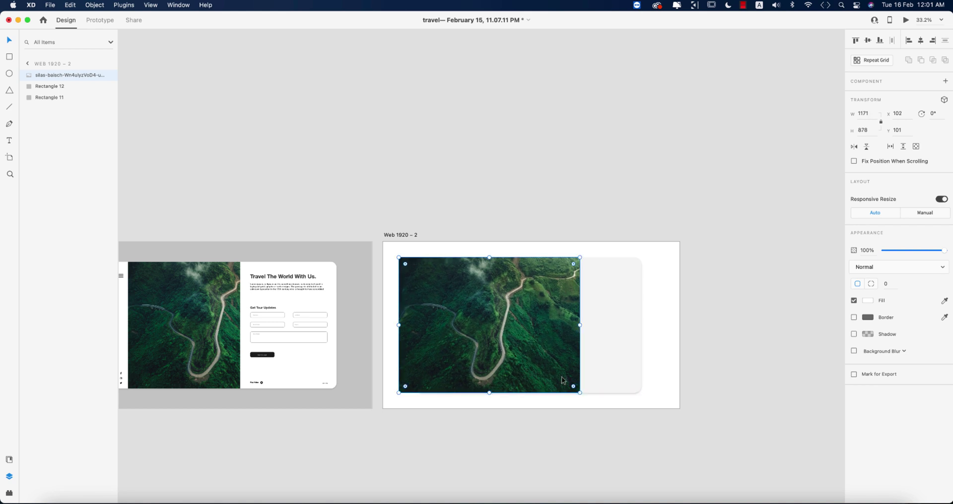
Mask the photo with the tall rectangle into a 707 × 878 panel and position it
key(super+bracketleft)
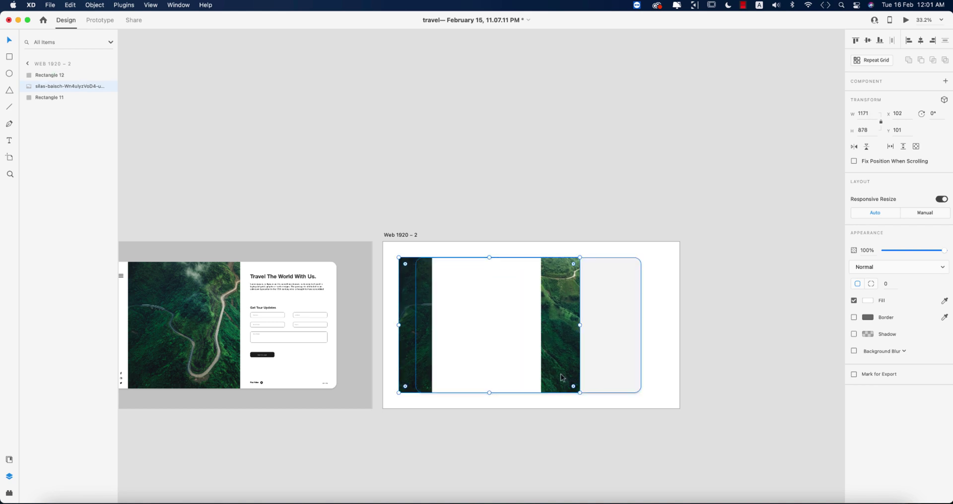
shift+click(511, 295)
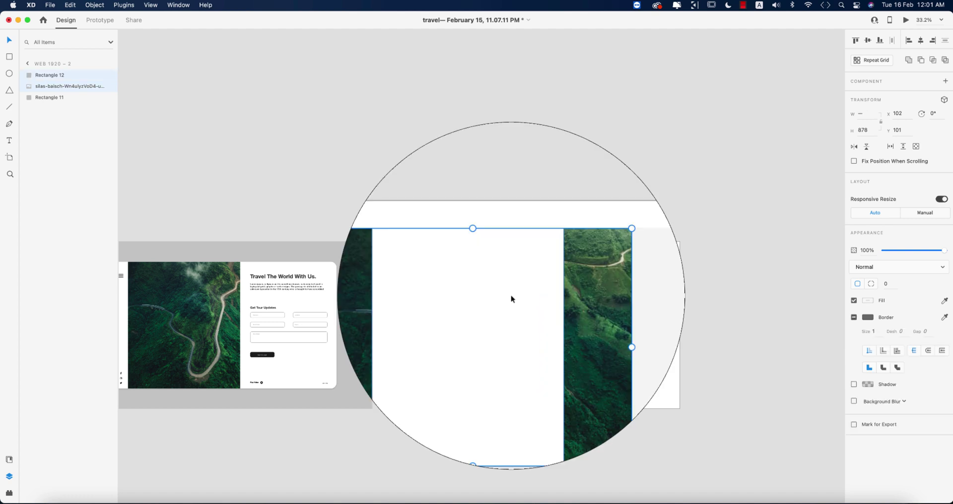
right_click(511, 295)
click(540, 391)
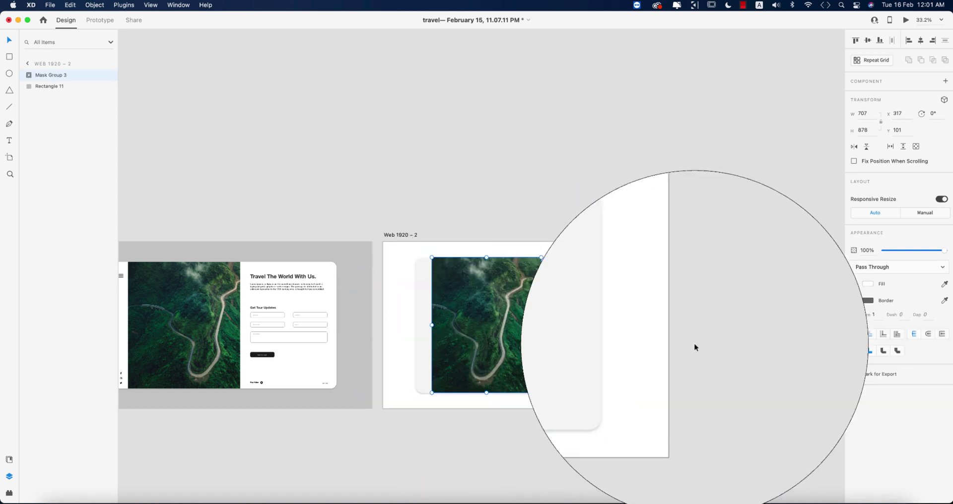
click(705, 337)
scroll(514, 337, up, 5)
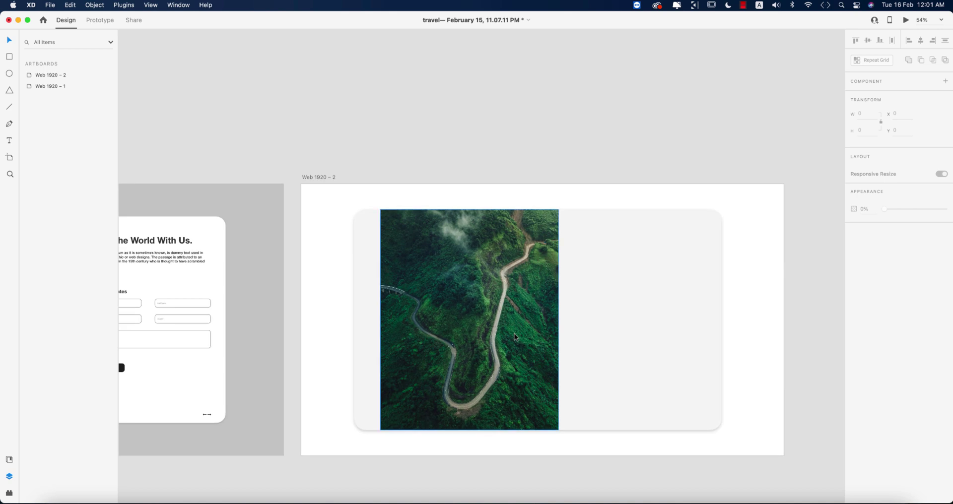
drag(515, 337, 523, 334)
drag(512, 292, 511, 291)
click(59, 64)
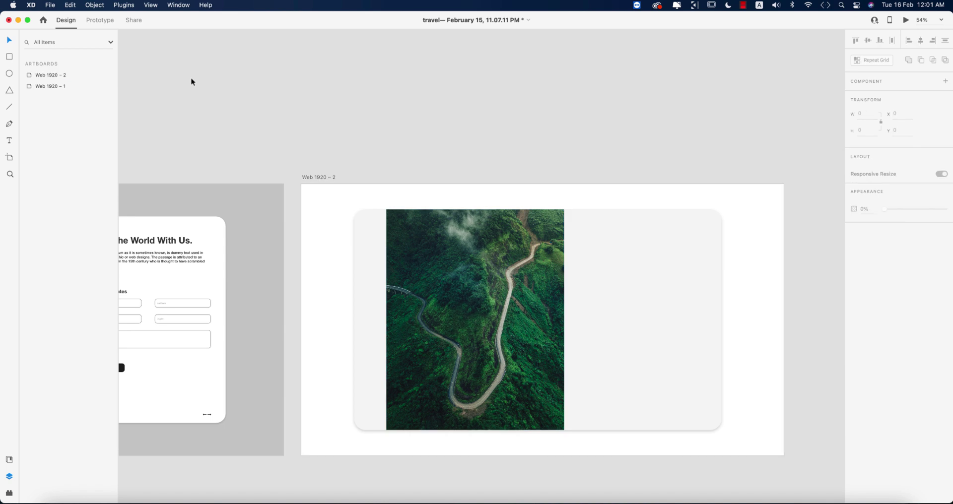
Type the heading 'Travel With Us Around The World' on the card's right side
drag(263, 249, 431, 203)
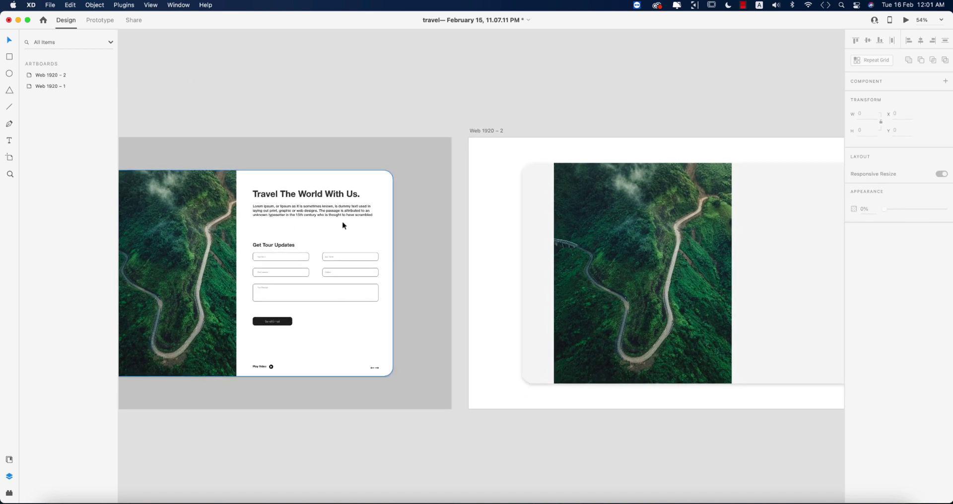
drag(413, 243, 243, 264)
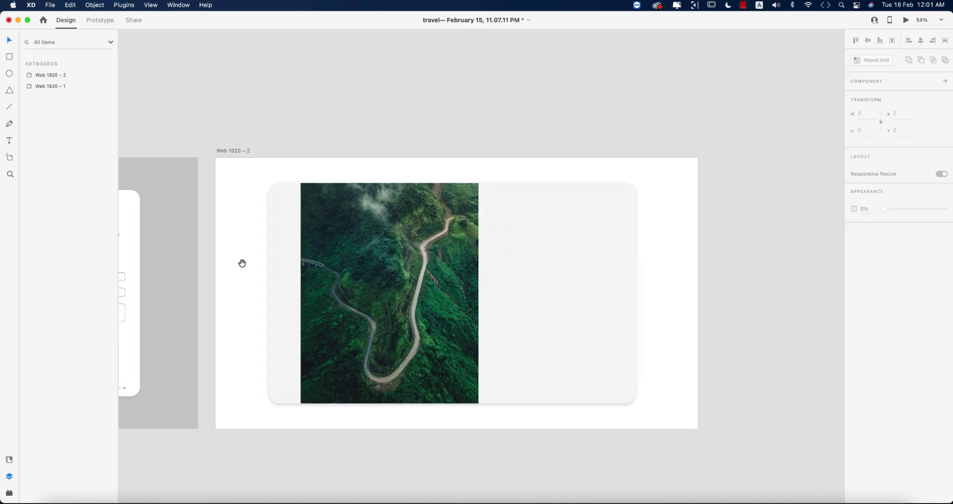
click(9, 141)
click(506, 216)
text(Travel With Us Around The World)
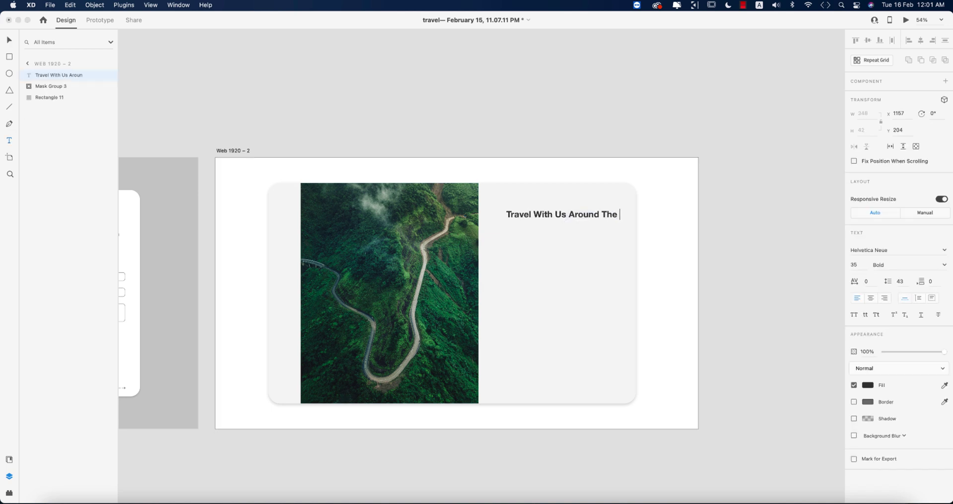
key(Escape)
Set the heading's font size to 30 and move it up and left
click(858, 264)
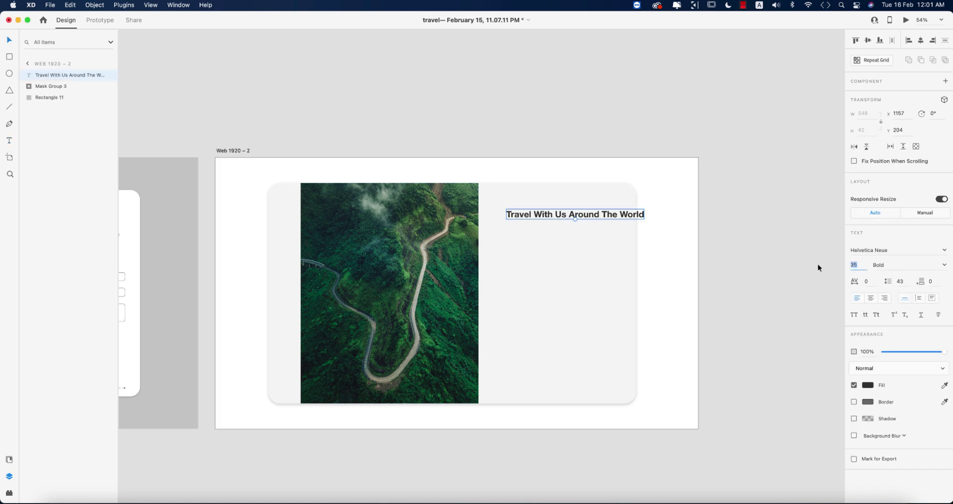
text(27)
key(Return)
click(862, 267)
text(30)
key(Return)
drag(611, 220, 599, 217)
click(761, 239)
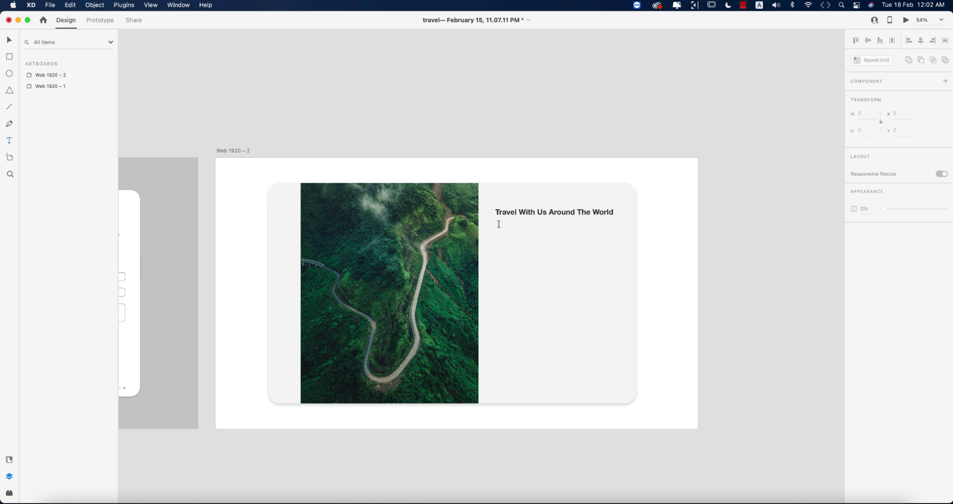
Draw a body text box below the heading and paste a lorem ipsum paragraph from the browser
drag(496, 225, 615, 247)
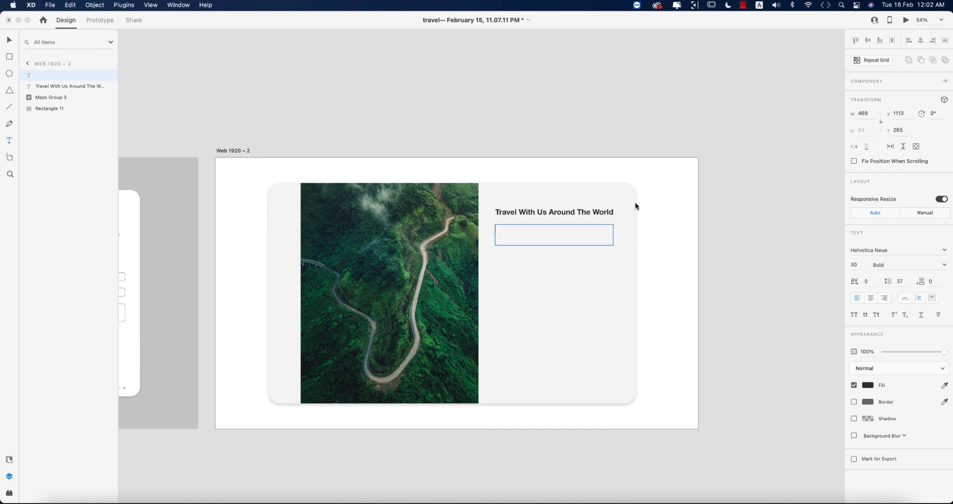
click(163, 495)
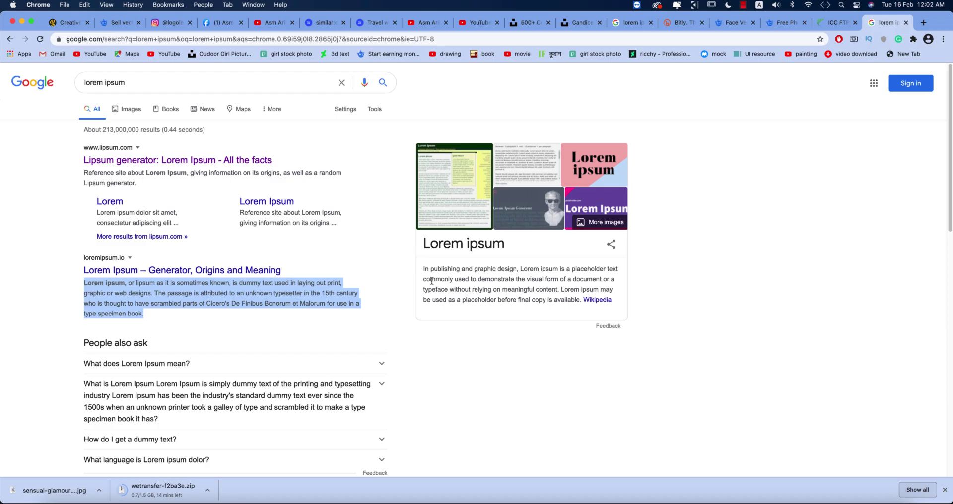
click(425, 269)
drag(425, 269, 581, 300)
key(super+c)
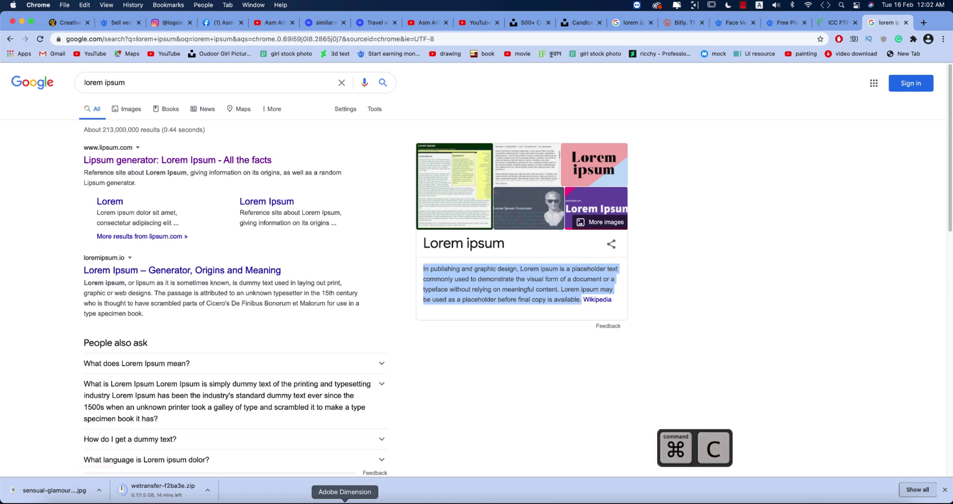
click(295, 499)
key(super+v)
Change the pasted paragraph's font size, undoing an accidental text replacement
key(super+a)
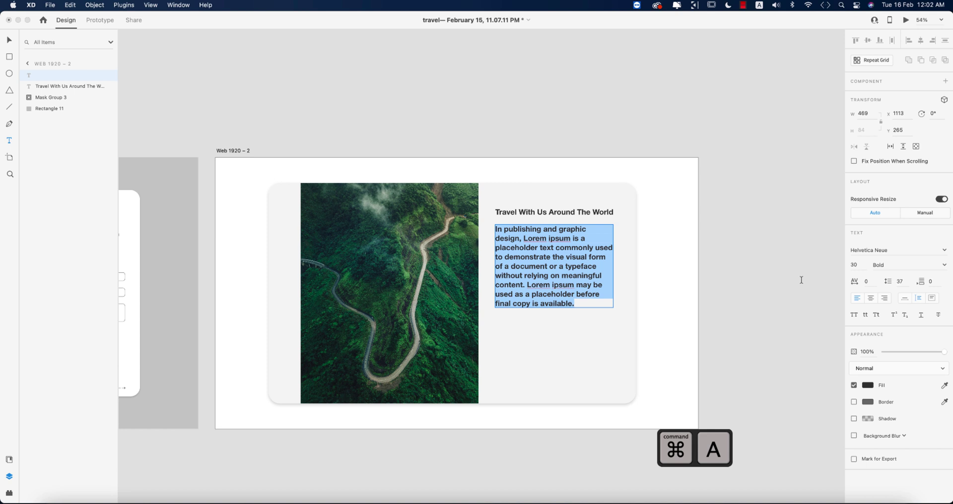
click(860, 264)
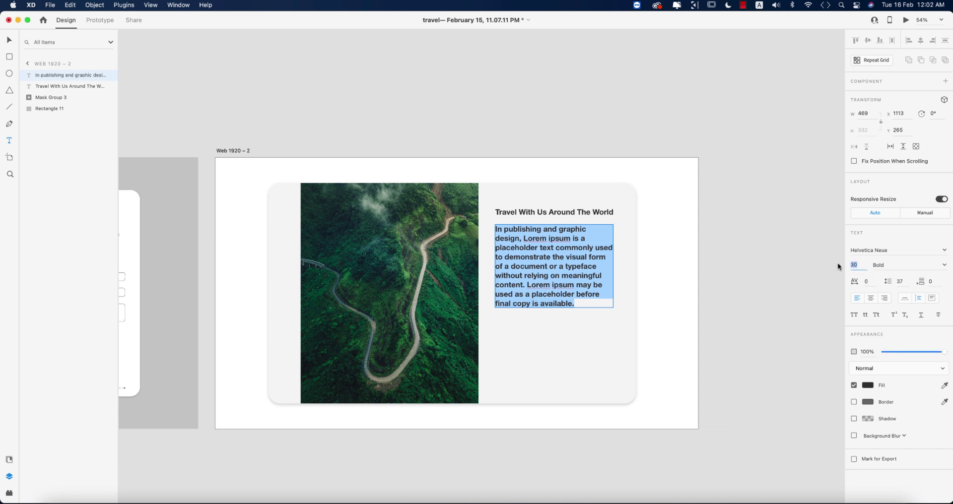
text(2)
key(Return)
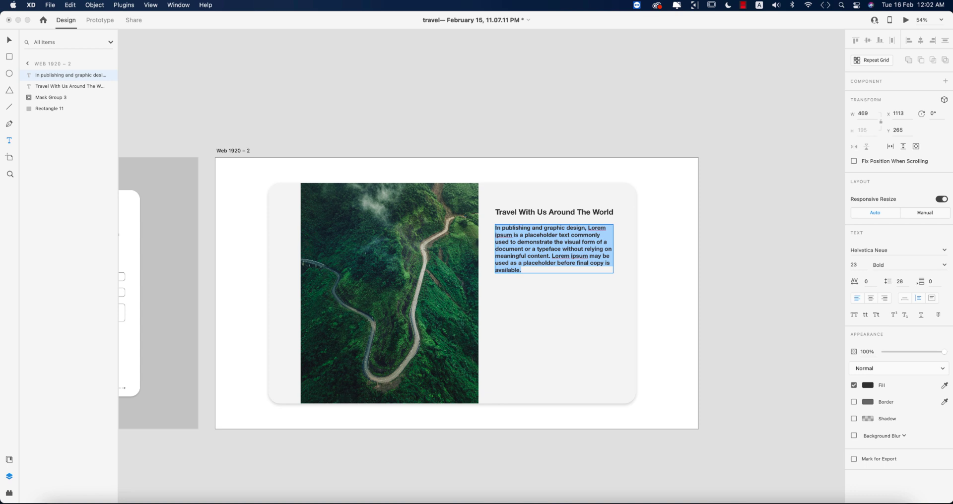
text(1)
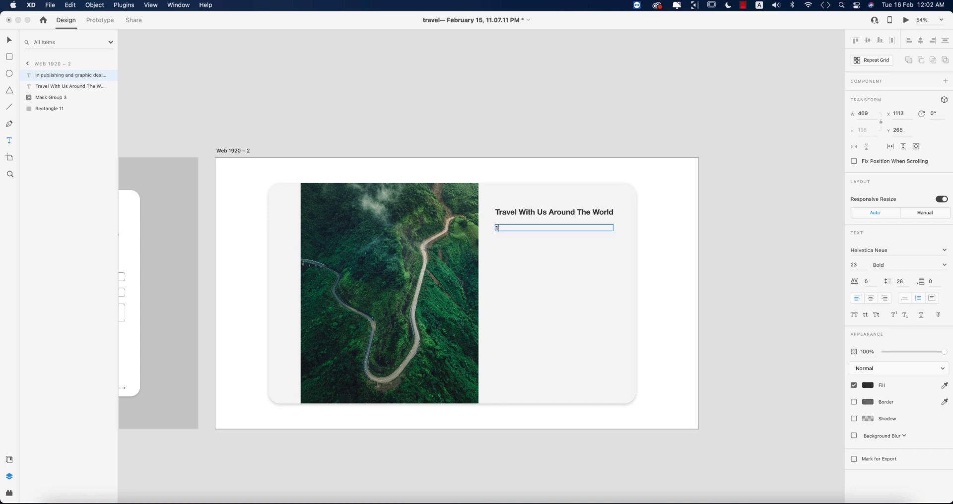
key(super+z)
key(super+z)
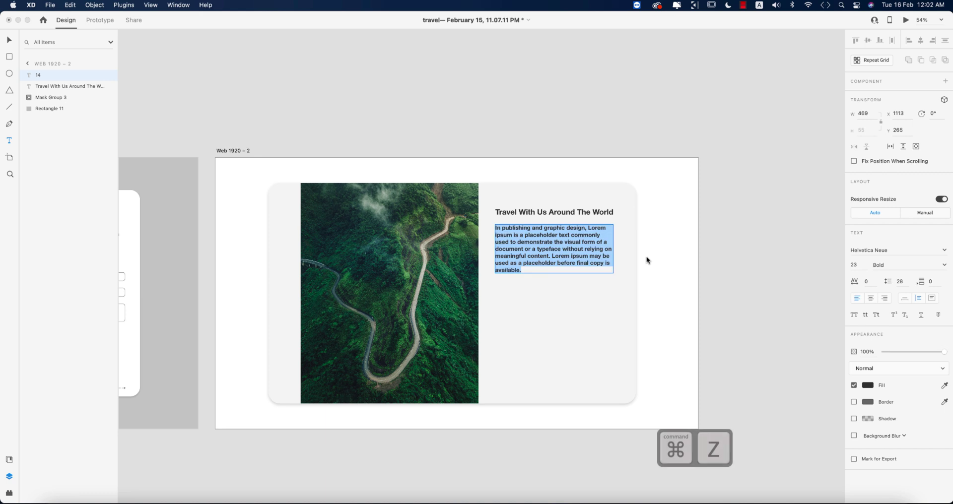
key(super+shift+z)
Set the whole paragraph to Medium weight at font size 17
key(super+a)
click(853, 266)
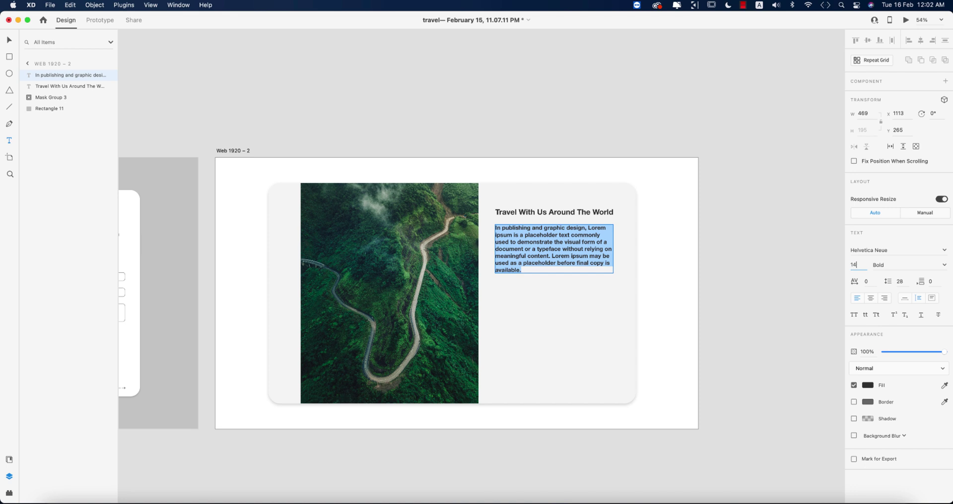
key(Return)
click(944, 266)
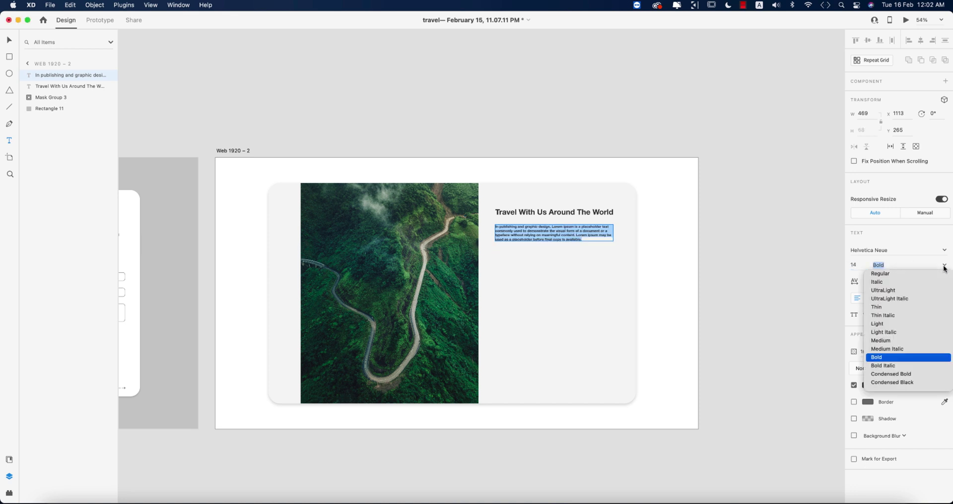
click(884, 341)
click(856, 264)
text(17)
key(Return)
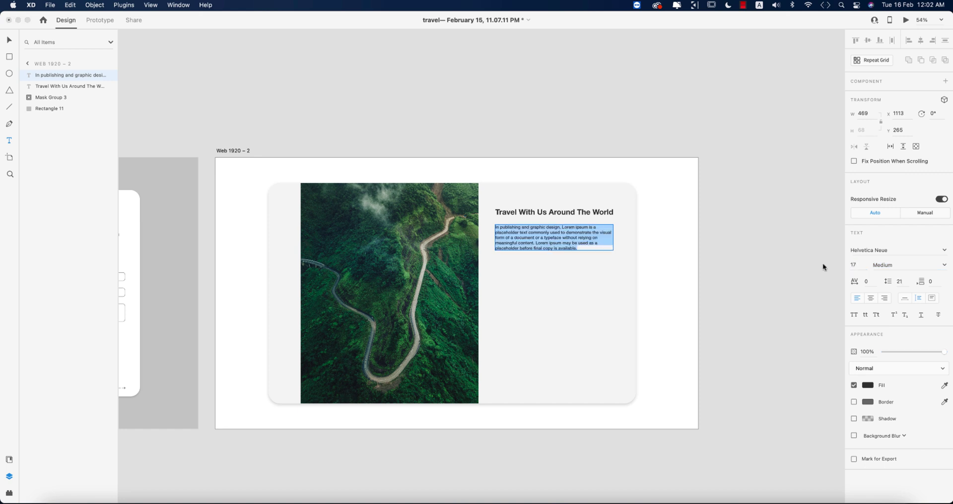
Start a new text line just below the paragraph
scroll(529, 221, up, 5)
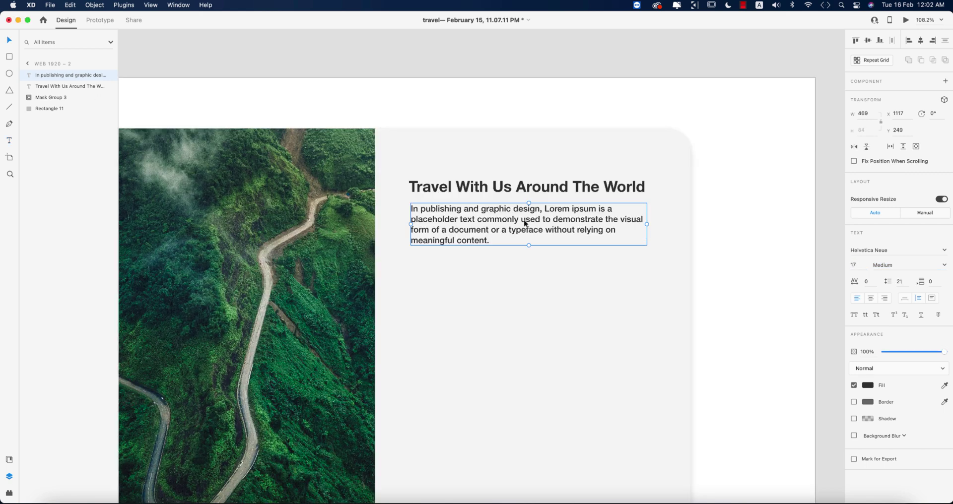
scroll(548, 232, down, 8)
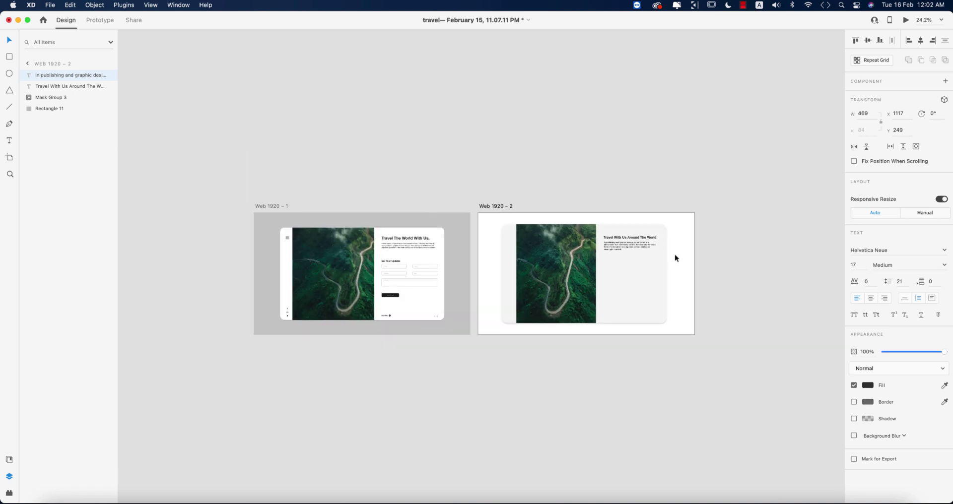
scroll(382, 253, up, 4)
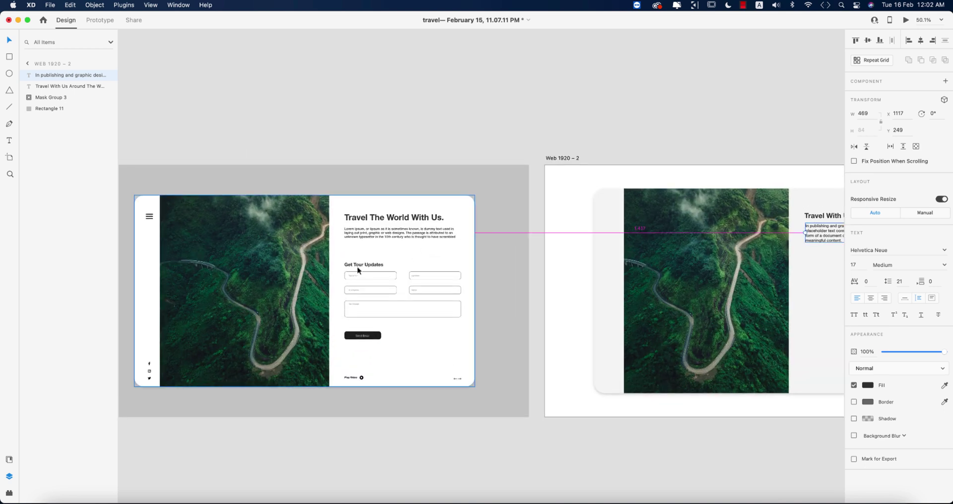
scroll(695, 300, right, 4)
scroll(648, 278, up, 4)
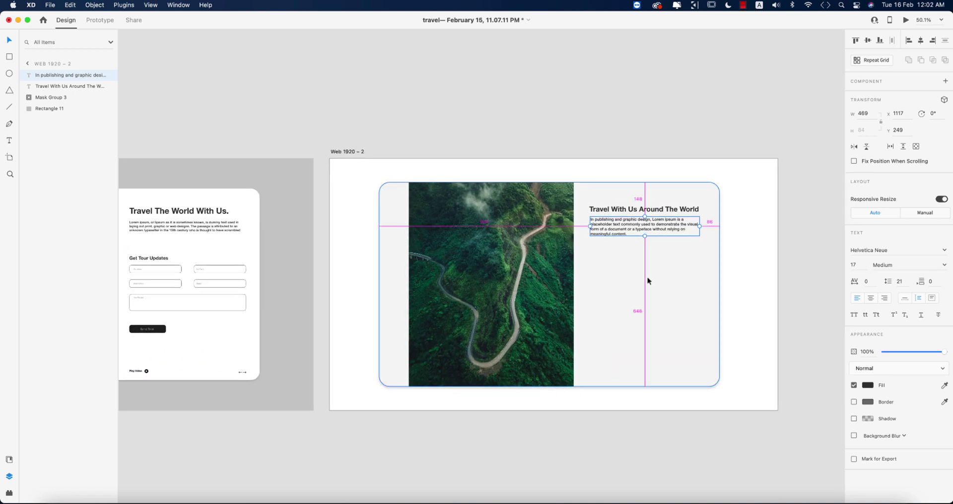
key(t)
click(561, 241)
Type 'Get Tour Updates' below the paragraph and make it Bold at size 23
text(Get Tour Updates)
key(Escape)
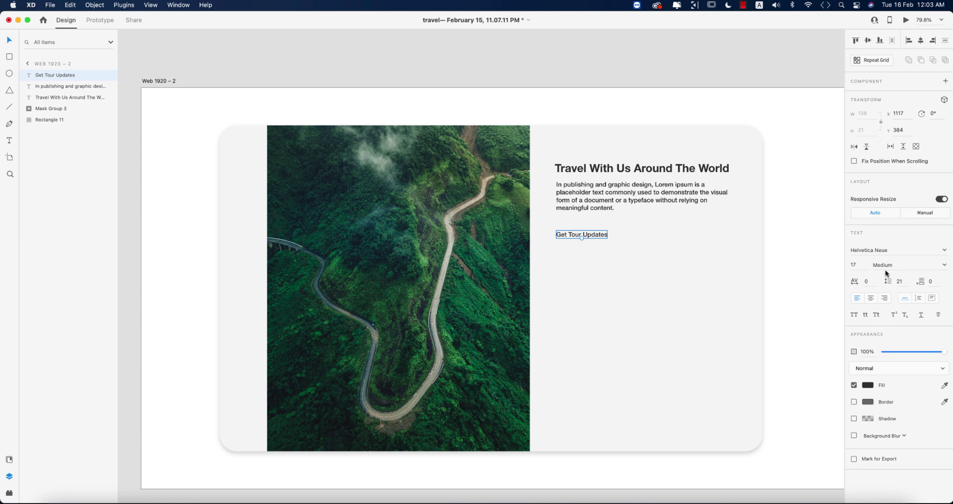
click(944, 266)
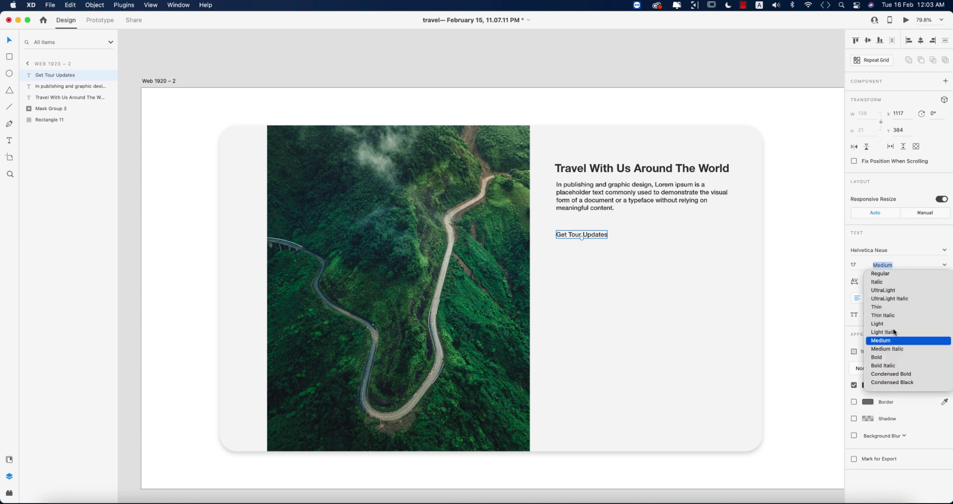
click(883, 358)
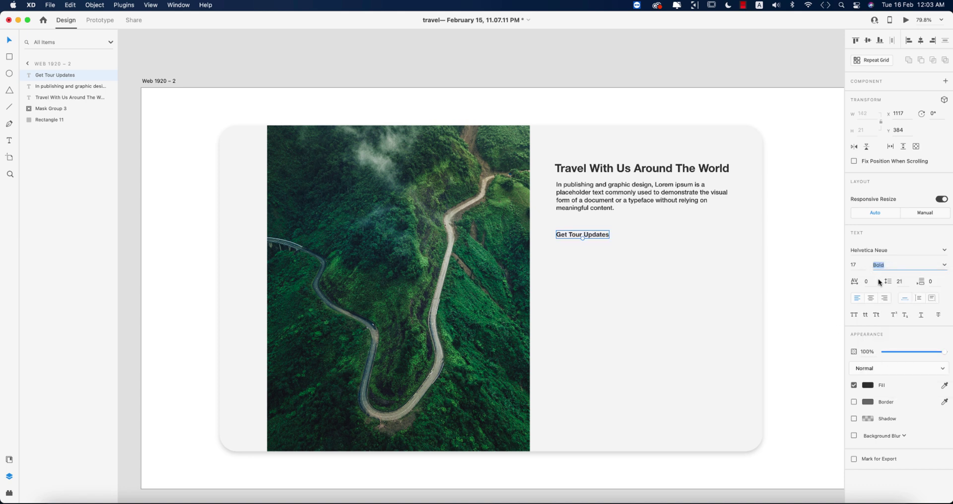
click(863, 267)
text(23)
key(Return)
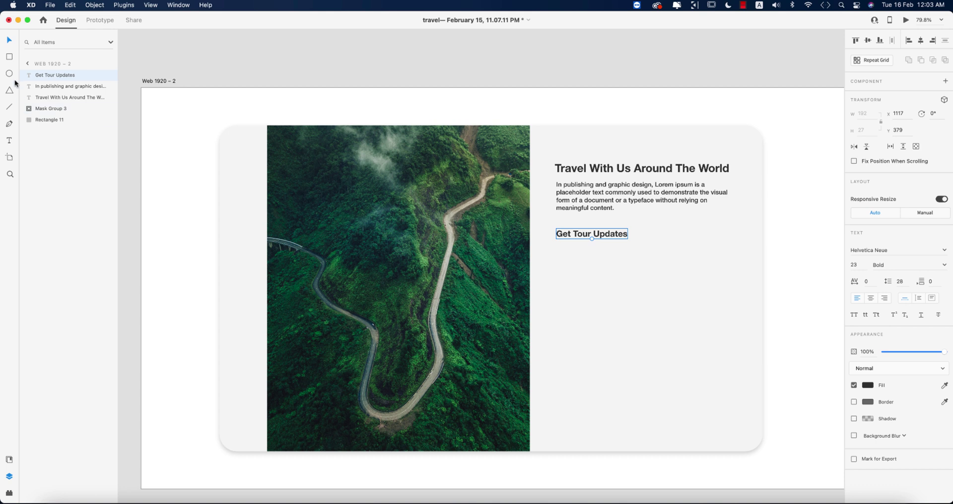
click(9, 57)
Draw a 240 × 47 input box under Get Tour Updates with corner radius 11 and its border kept
mouse_move(556, 248)
mouse_down()
mouse_move(623, 267)
mouse_move(646, 266)
mouse_move(640, 258)
mouse_up()
scroll(640, 259, up, 5)
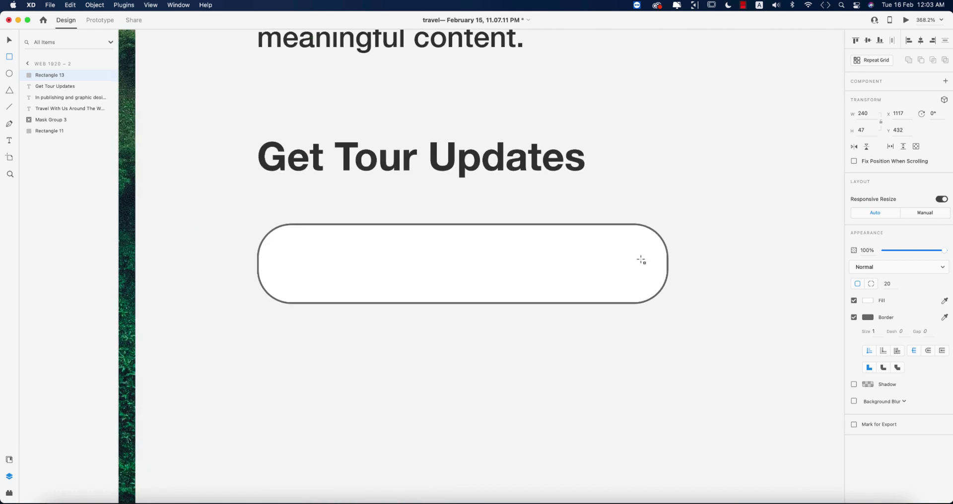
drag(636, 261, 654, 247)
scroll(590, 293, down, 5)
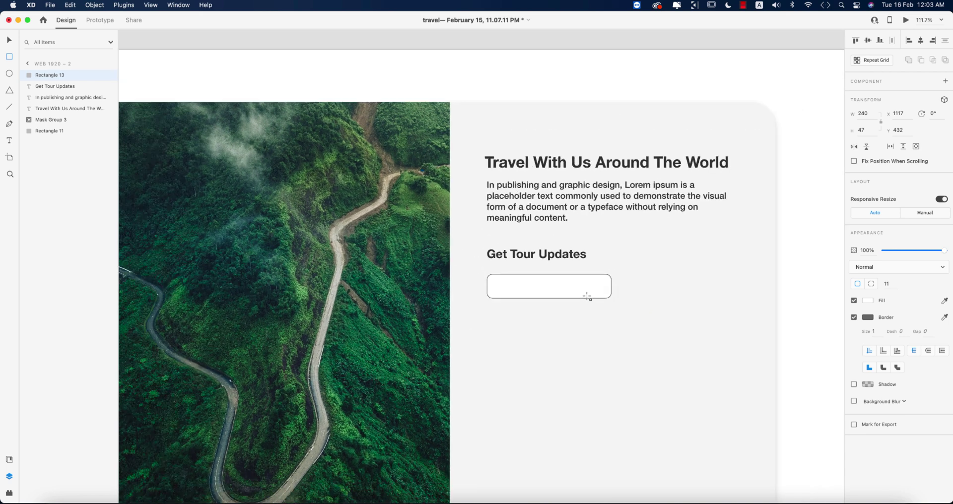
click(853, 318)
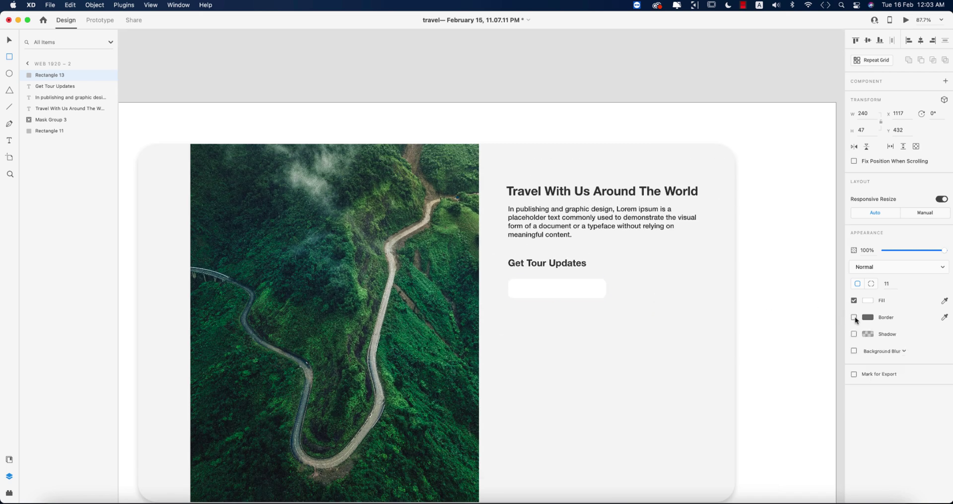
click(854, 335)
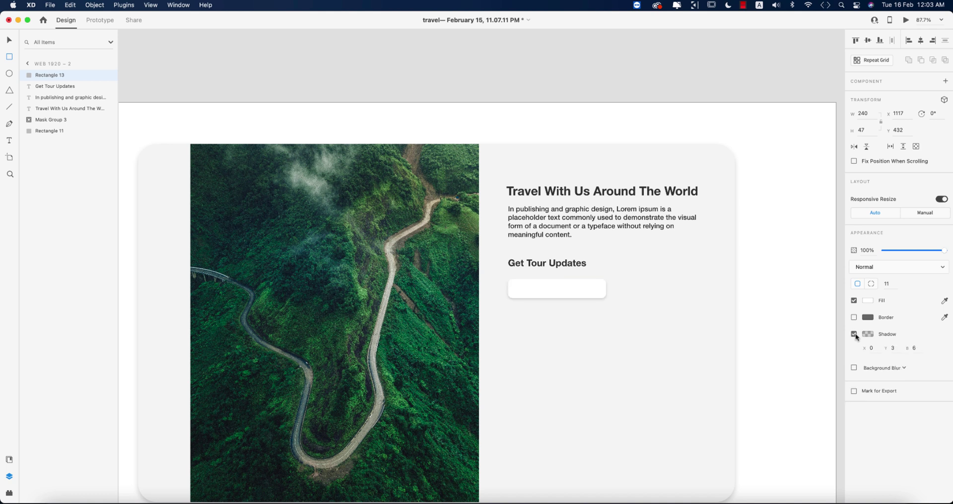
click(854, 334)
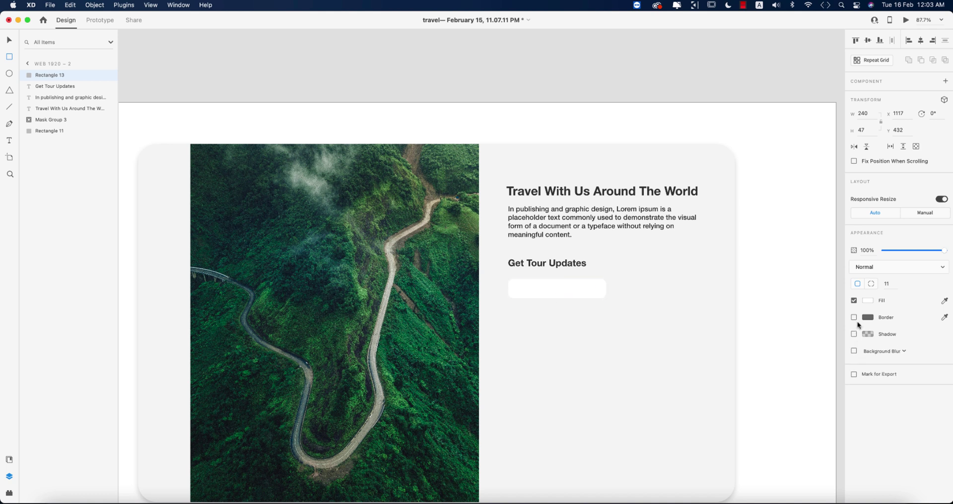
click(855, 318)
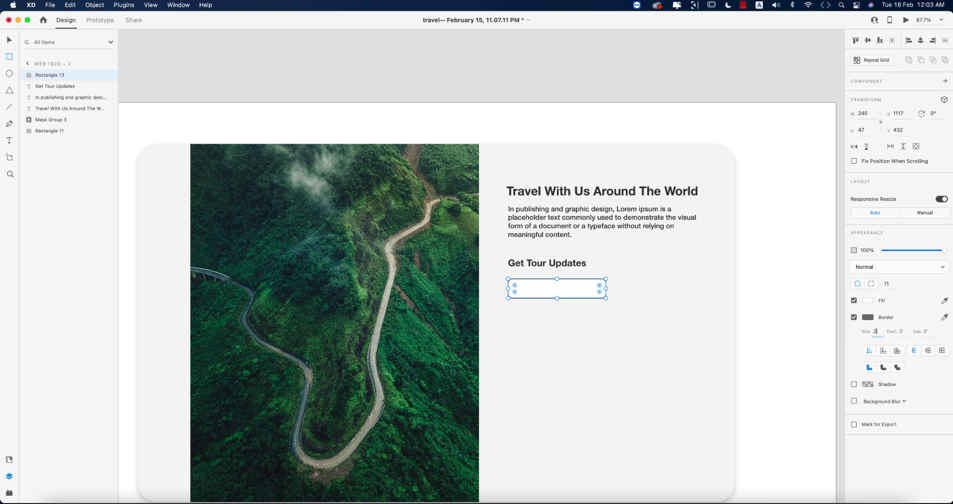
Duplicate the input box to its right and align the pair with the heading and paragraph edges
click(8, 39)
click(267, 82)
click(555, 289)
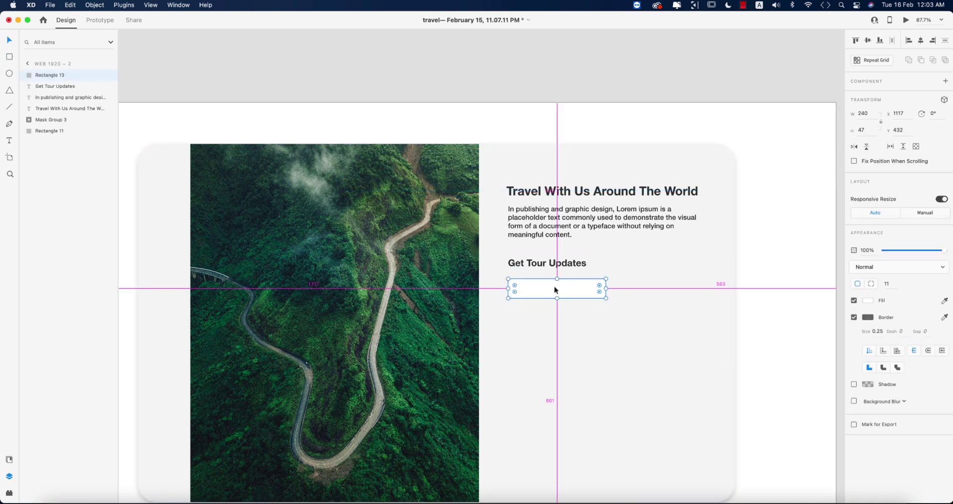
alt+drag(584, 298, 692, 296)
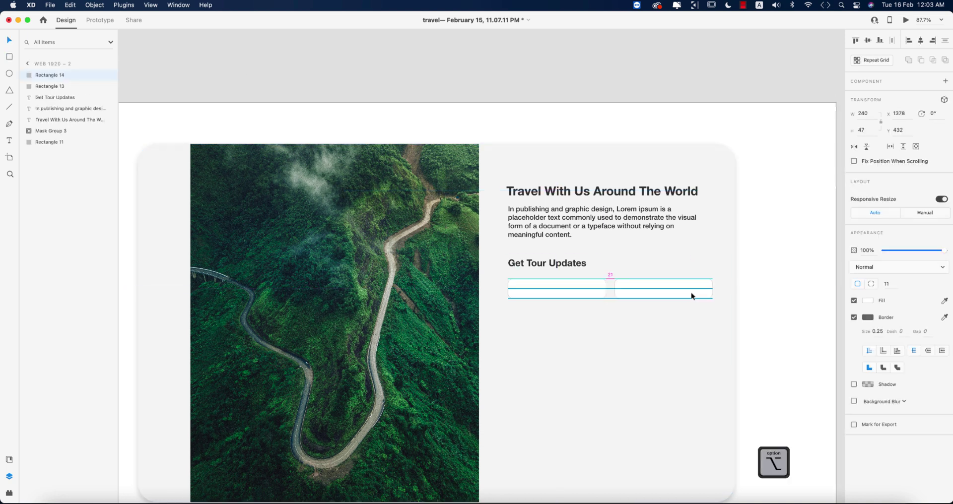
click(690, 220)
drag(699, 221, 713, 221)
click(602, 198)
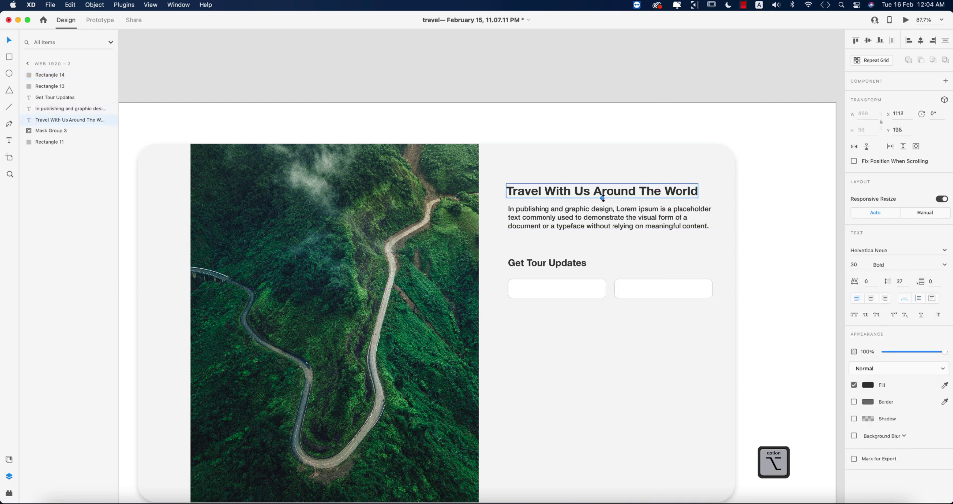
shift+click(590, 212)
key(super+z)
key(super+z)
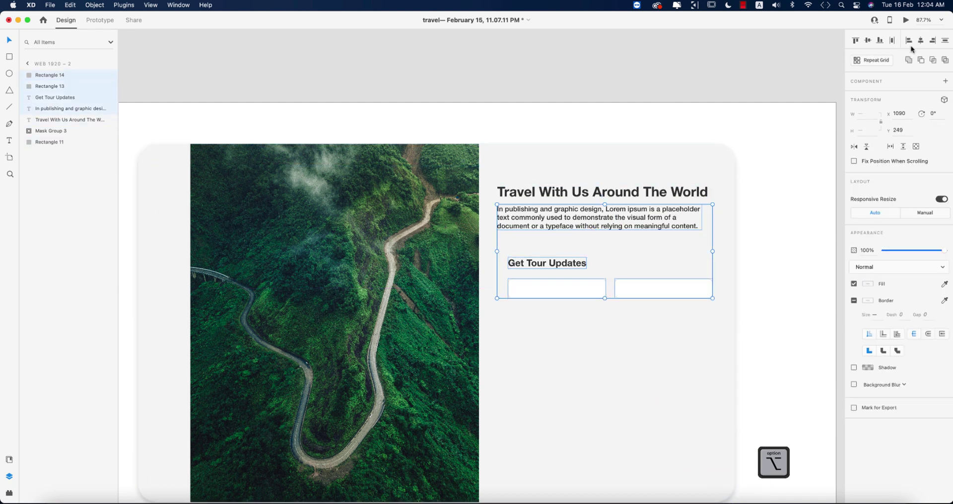
click(909, 40)
click(687, 296)
drag(688, 296, 682, 294)
Copy the box row down, then add a wide message box and a small 148-wide button box
shift+click(546, 288)
drag(576, 291, 577, 322)
click(577, 322)
scroll(577, 323, down, 3)
drag(570, 247, 701, 269)
drag(596, 278, 597, 295)
drag(596, 286, 551, 319)
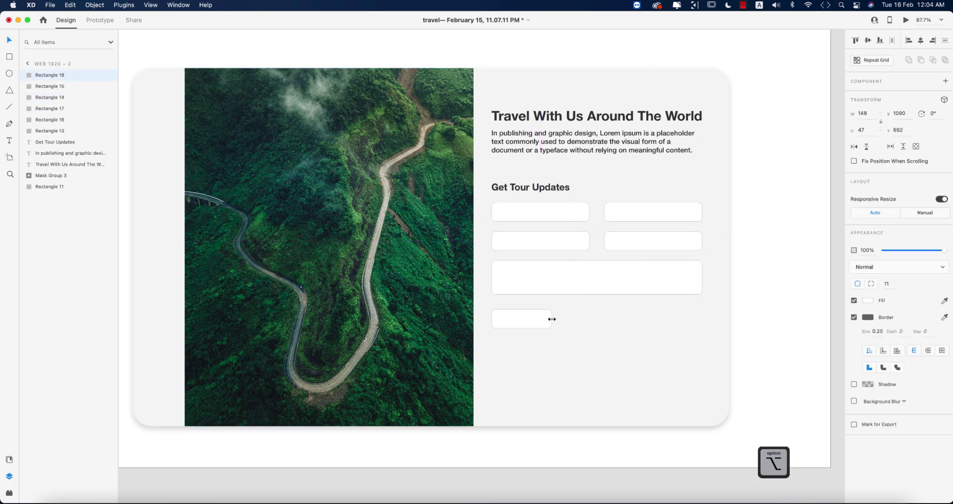
scroll(570, 258, up, 6)
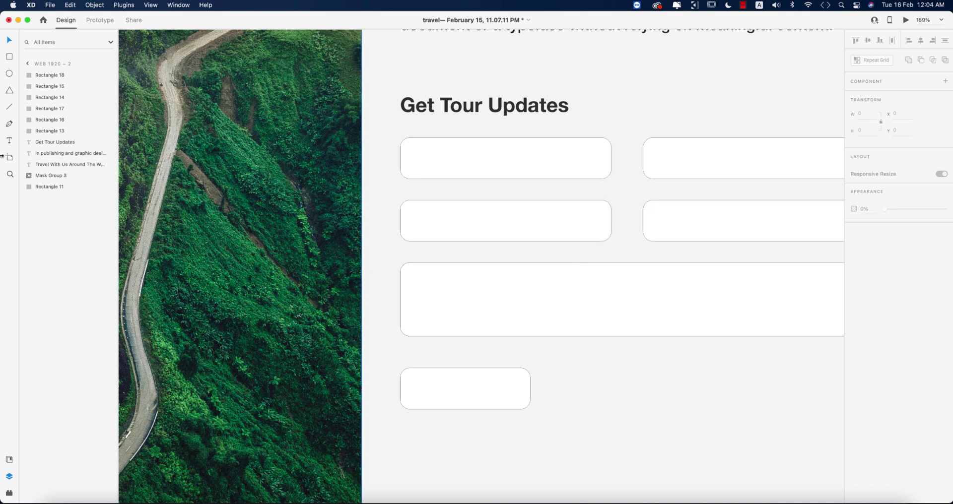
Type a 'First name' text inside the first form box
click(10, 142)
click(420, 160)
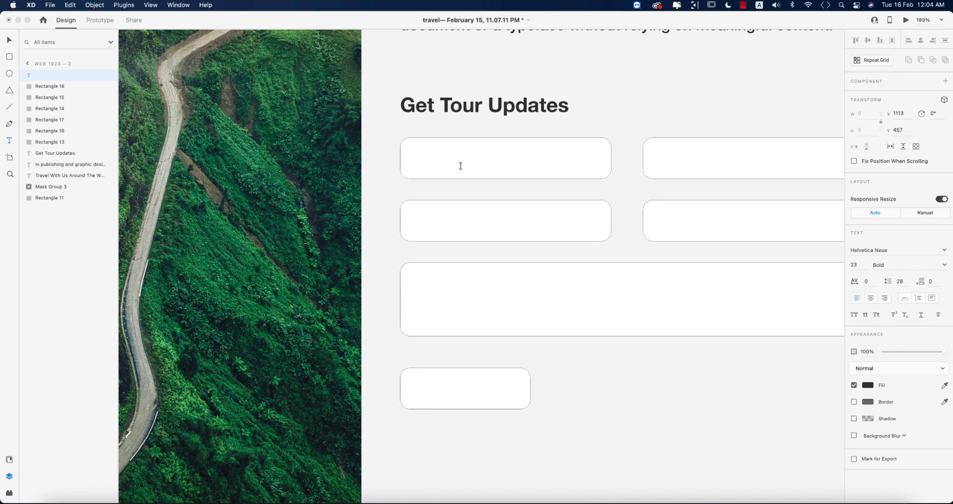
text(first)
key(Return)
key(BackSpace)
text(name)
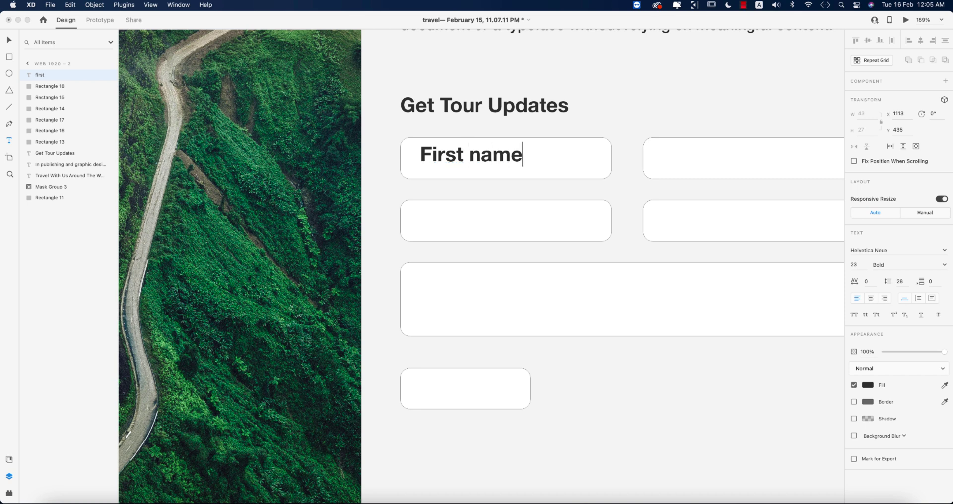
key(Escape)
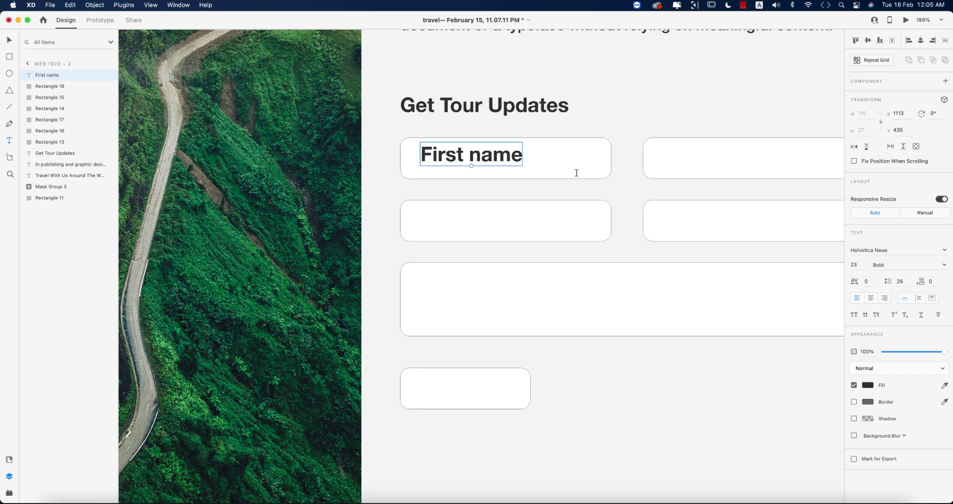
Style the First name text at size 10, Light Italic, with a grey fill
key(Return)
key(super+a)
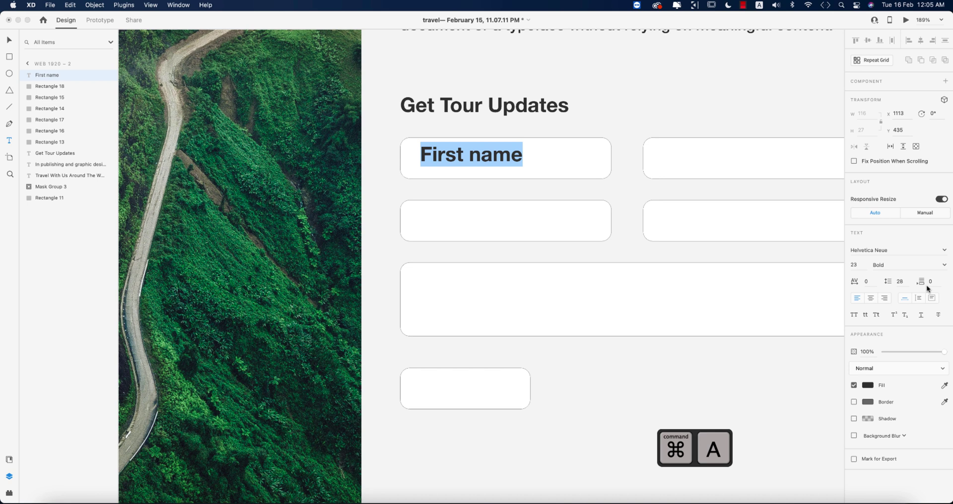
click(854, 265)
text(12)
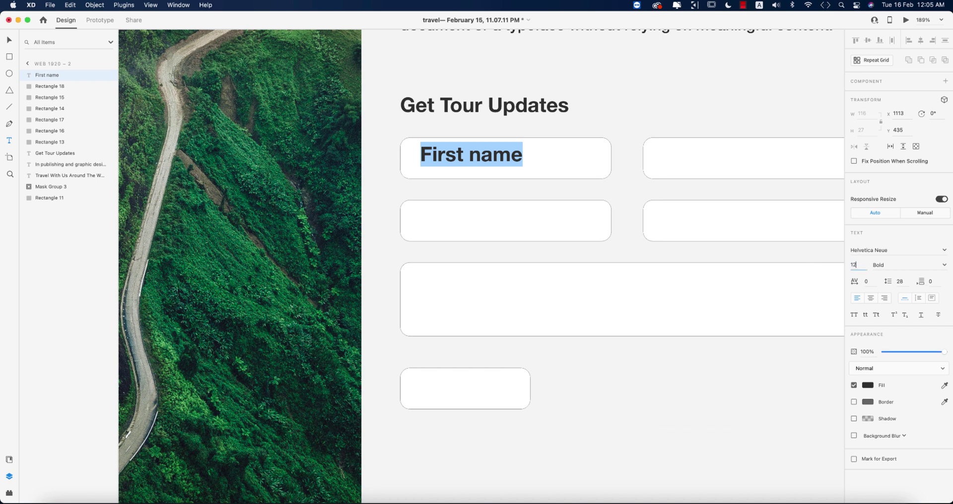
key(Return)
click(864, 264)
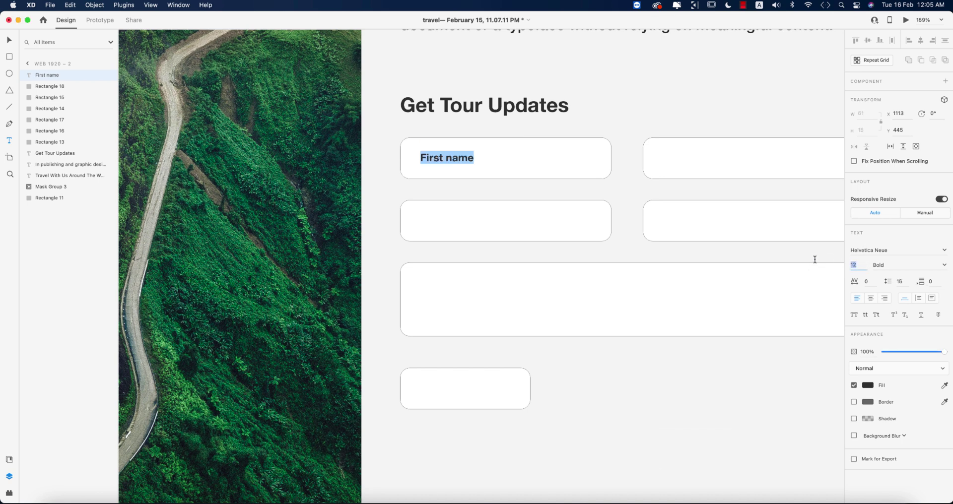
click(943, 266)
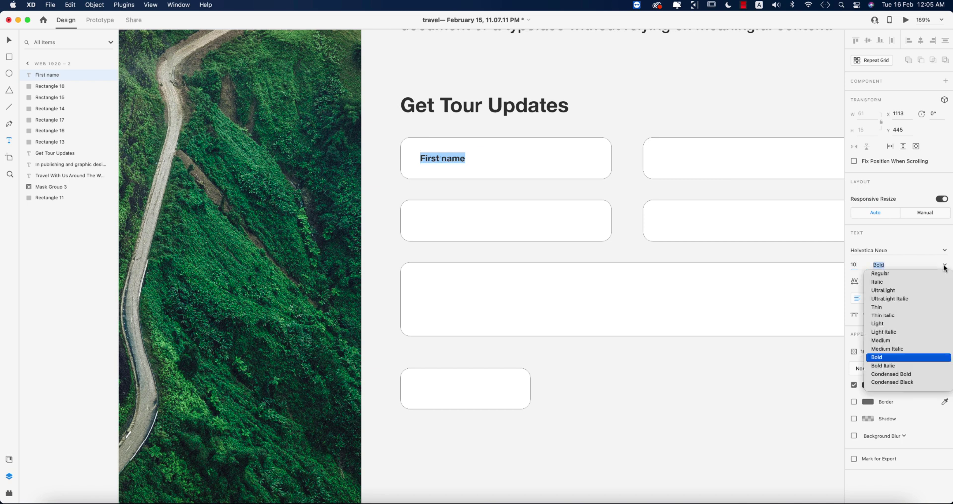
click(895, 333)
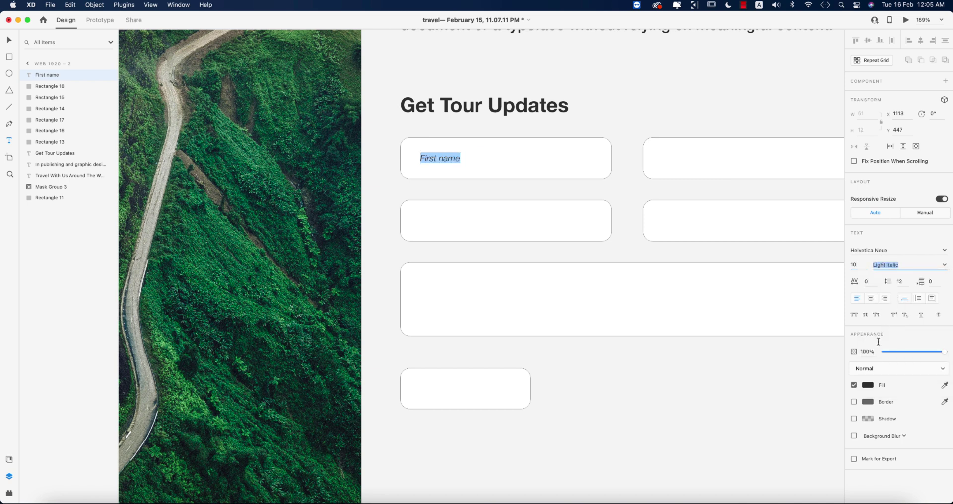
click(868, 386)
drag(803, 358, 754, 356)
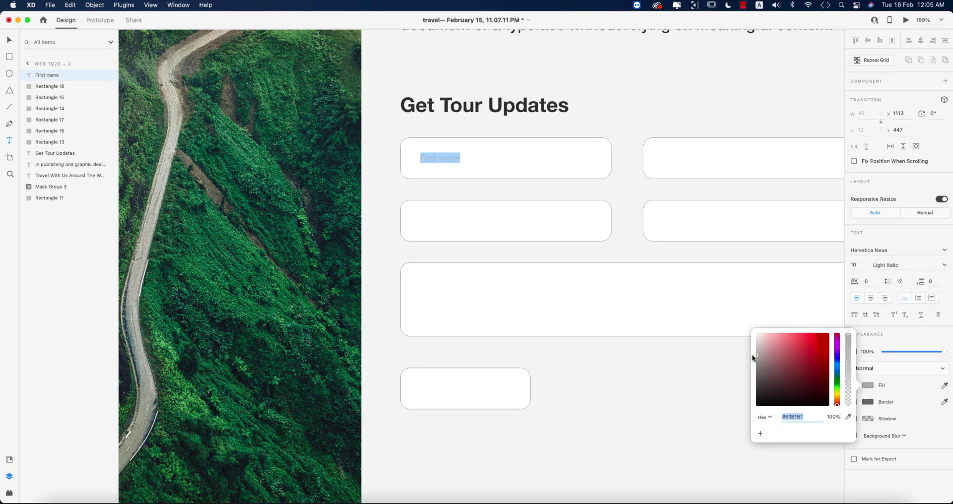
click(8, 41)
Select the First name text together with the first input box
key(Escape)
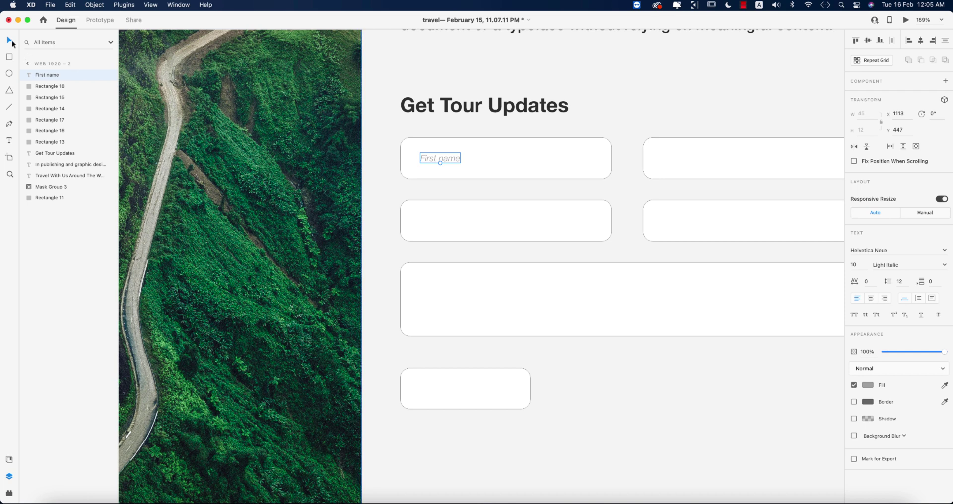
click(603, 122)
click(449, 159)
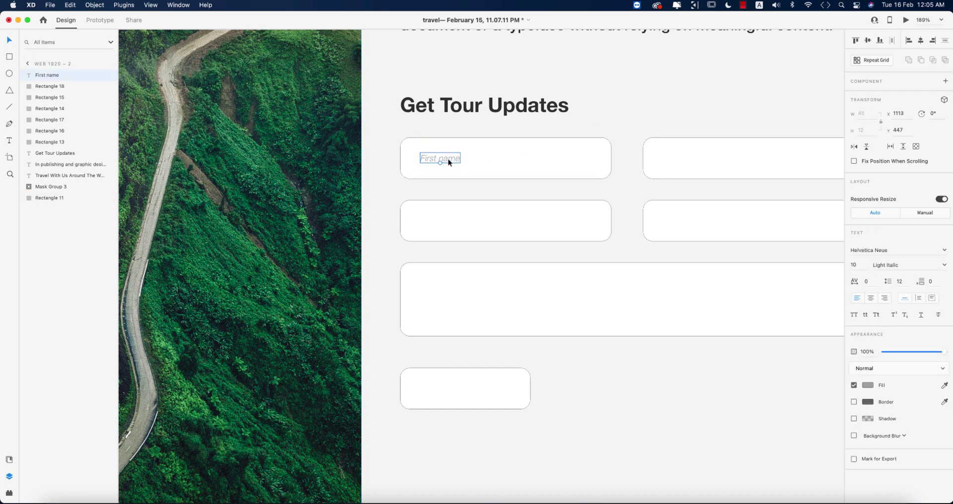
shift+click(547, 146)
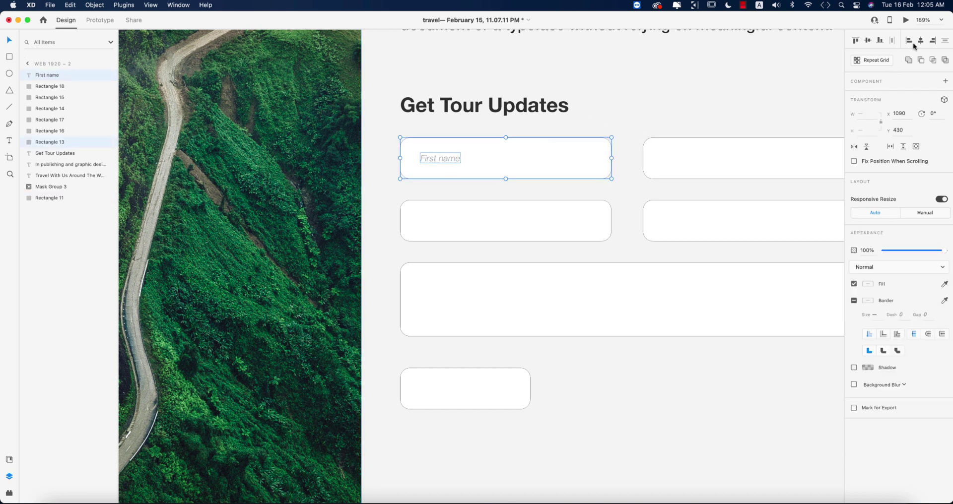
Centre the First name placeholder vertically in its box and copy it into the other form boxes
click(868, 42)
click(502, 161)
drag(462, 164, 444, 276)
key(super+d)
key(super+d)
Retype the first two copies as 'Last name' and 'Email Address'
double_click(684, 160)
click(699, 157)
drag(686, 158, 621, 160)
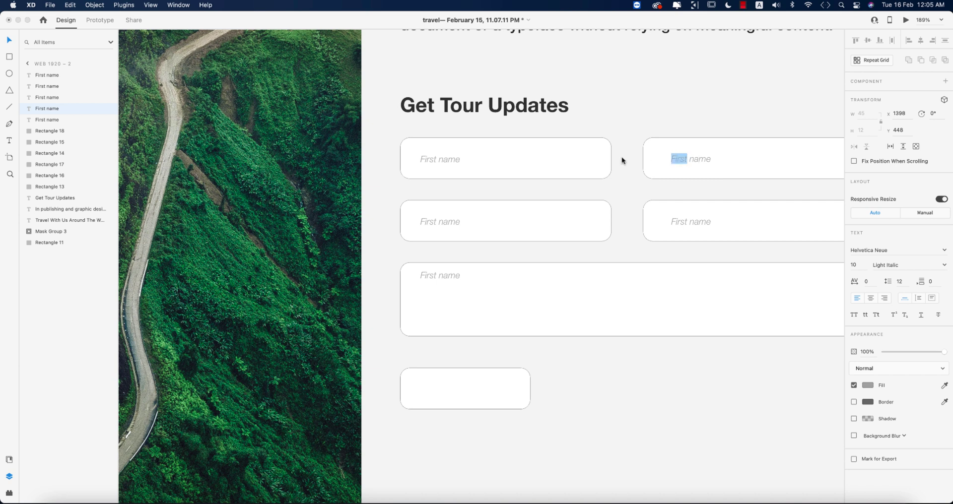
text(Last)
double_click(451, 224)
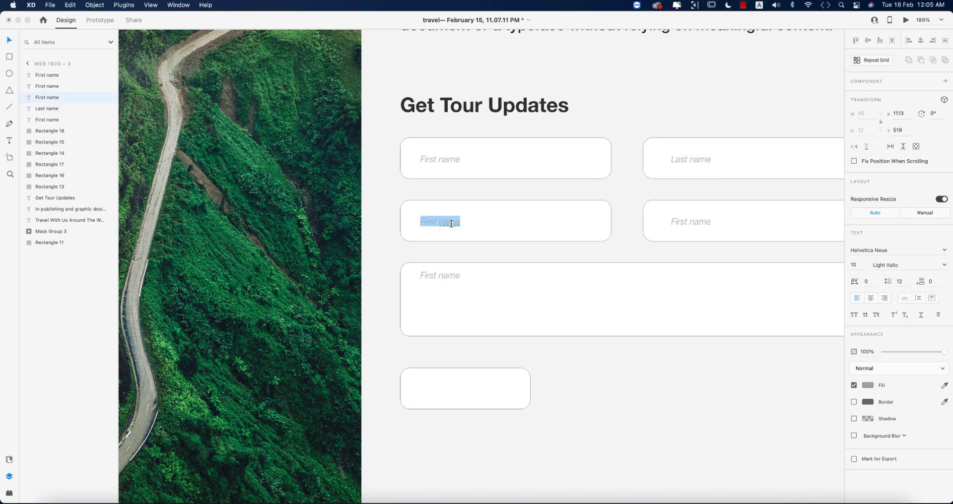
text(Email Address)
key(Escape)
Retype the remaining copies as 'Subject' and 'Message'
double_click(698, 222)
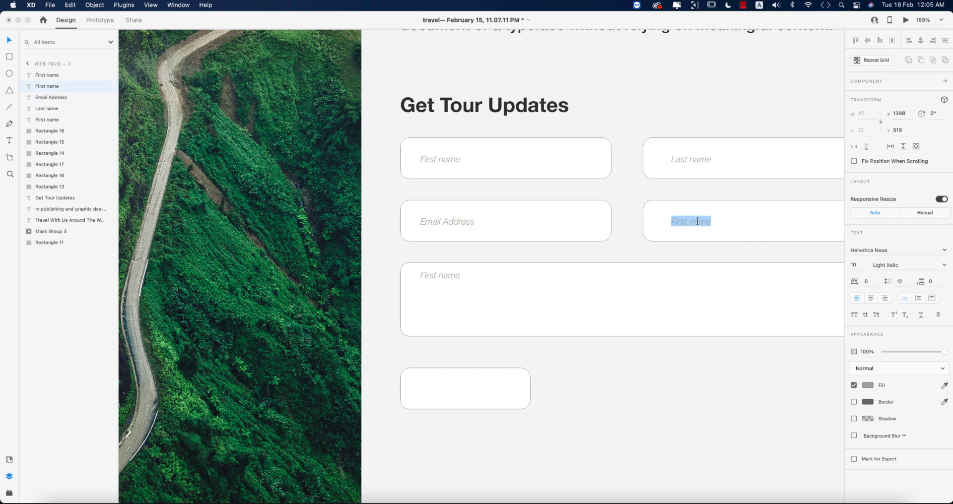
text(Subject)
key(Escape)
double_click(451, 276)
text(M)
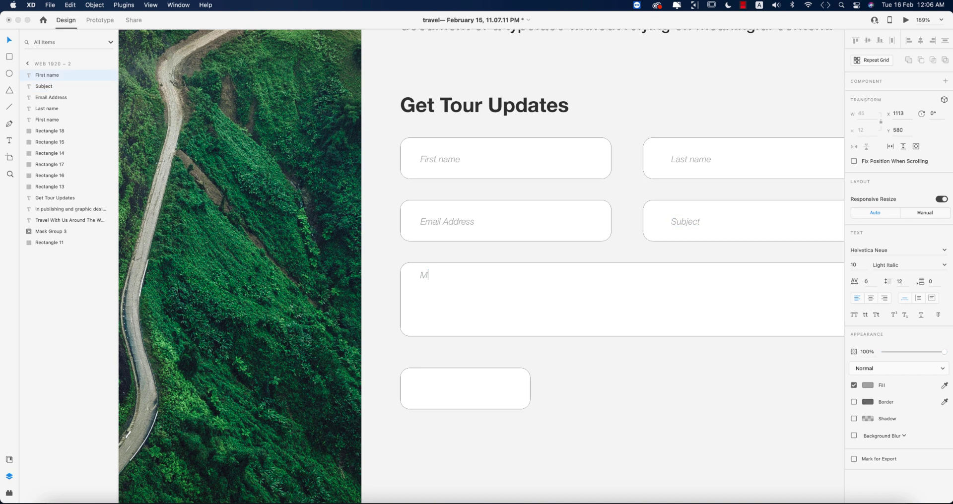
text(essage)
mouse_move(451, 280)
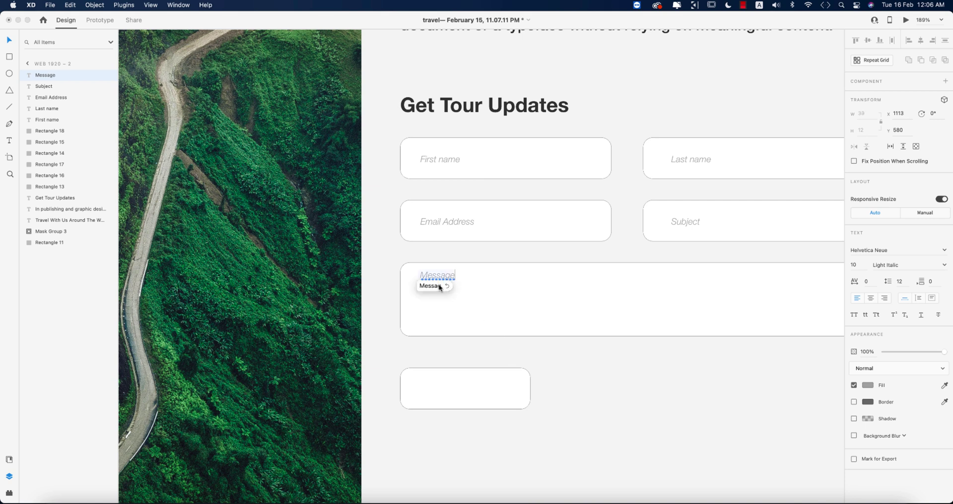
key(Escape)
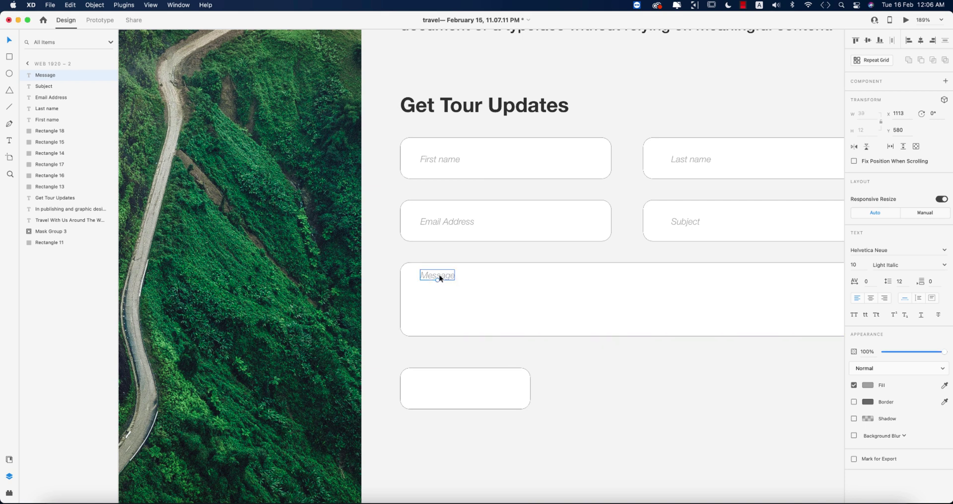
click(599, 417)
click(498, 400)
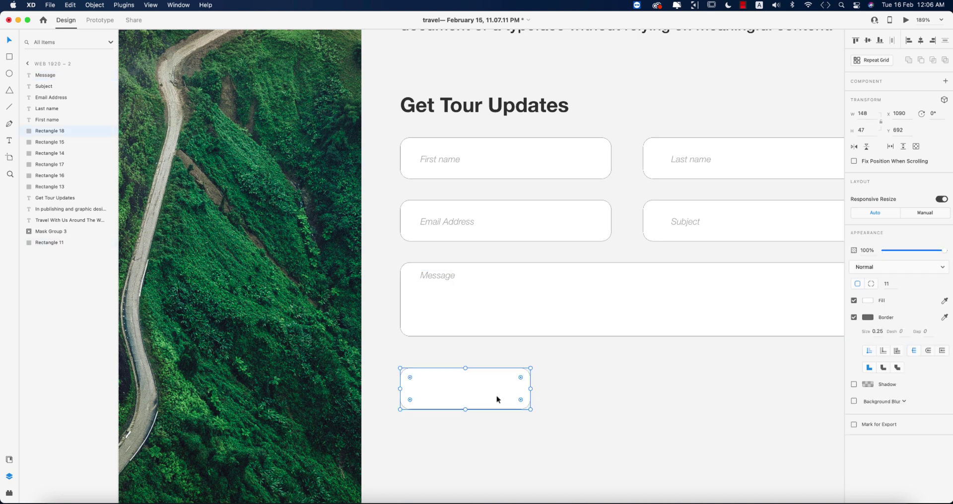
Remove the button box's outline and give it a dark grey fill
click(854, 317)
click(867, 301)
drag(778, 313, 754, 317)
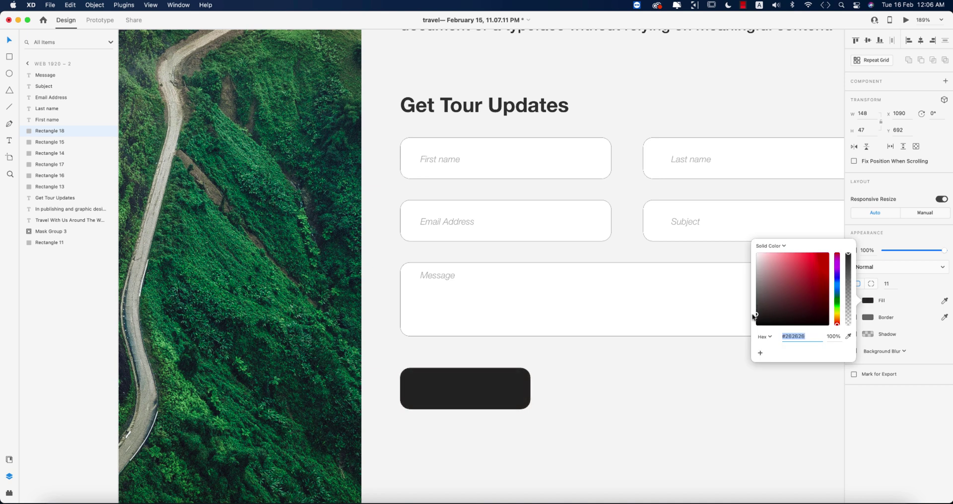
click(682, 368)
Copy the Message text onto the dark button and retype it as 'Send Us'
click(442, 276)
drag(442, 276, 466, 390)
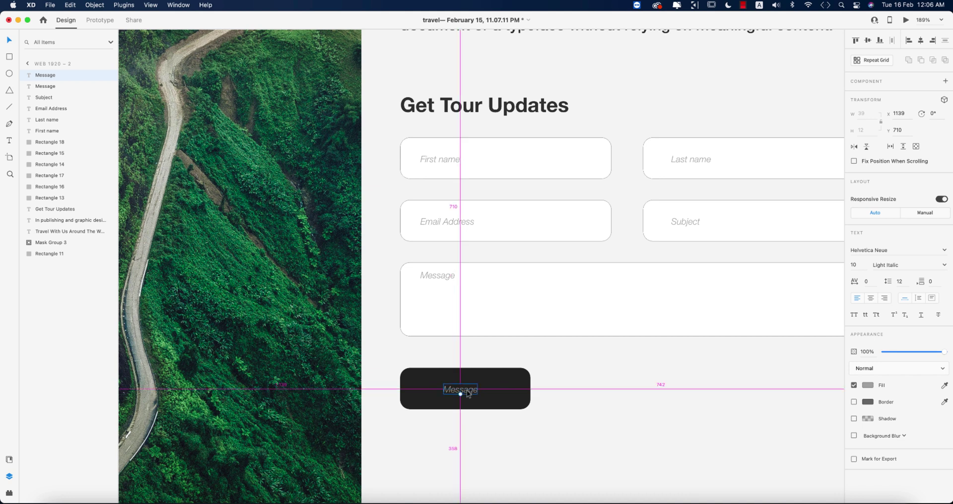
double_click(466, 391)
text(Send Us)
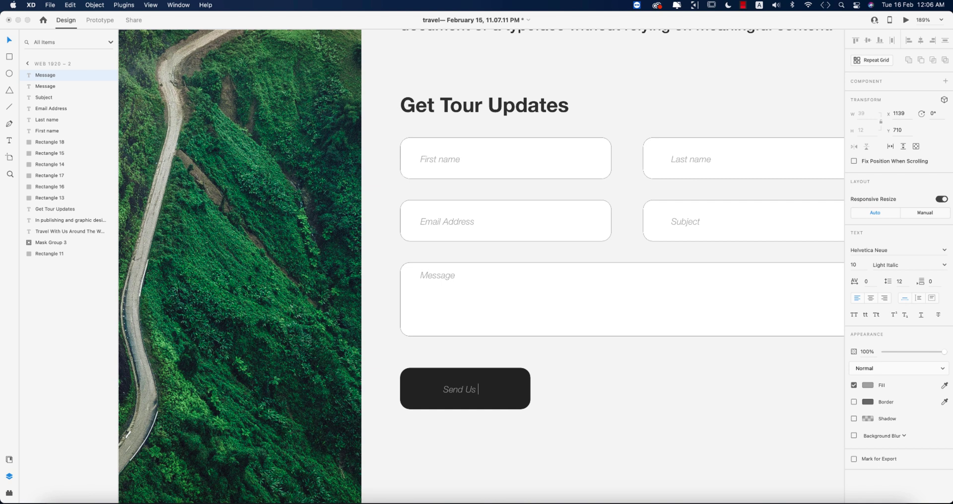
key(Escape)
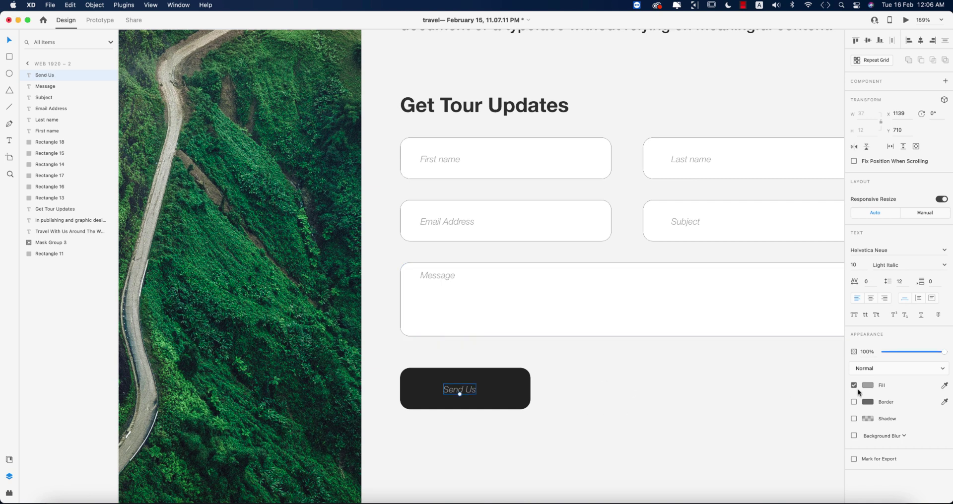
Make the Send Us label white, Light, size 12, centred horizontally in the button
click(868, 385)
click(757, 334)
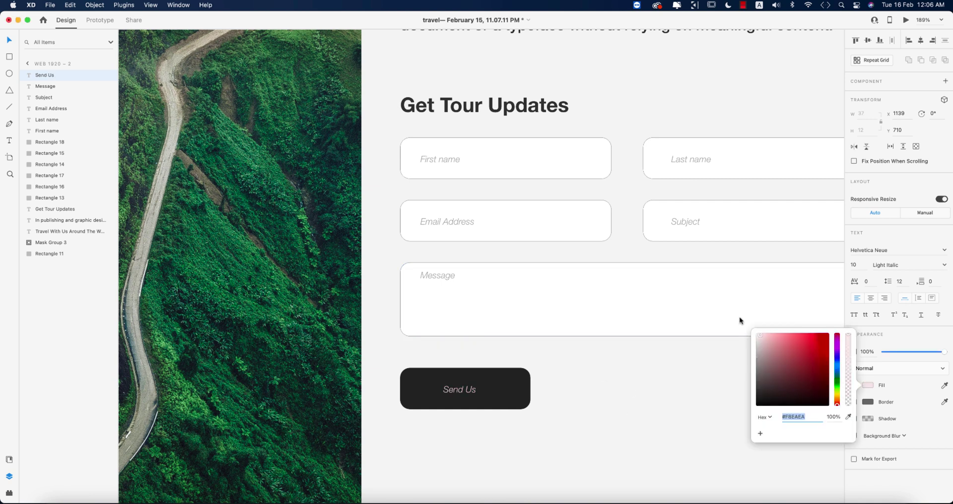
click(472, 396)
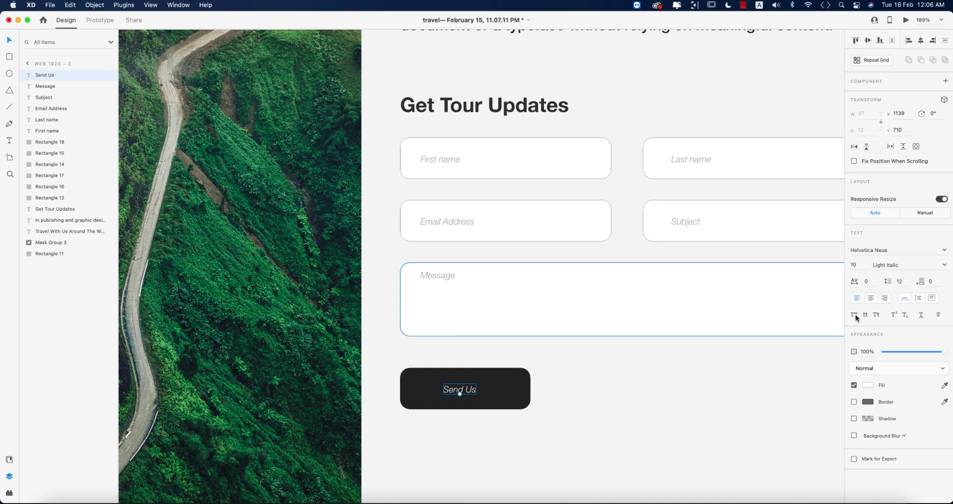
click(944, 266)
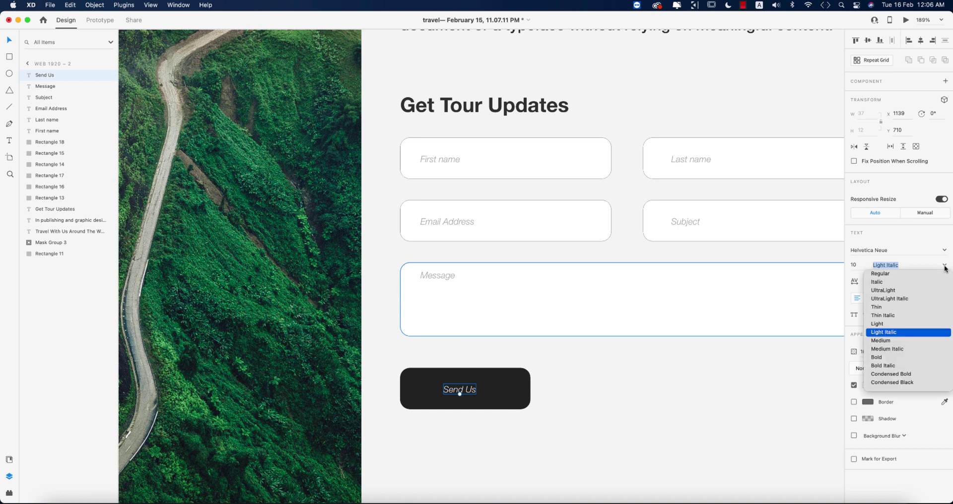
click(883, 325)
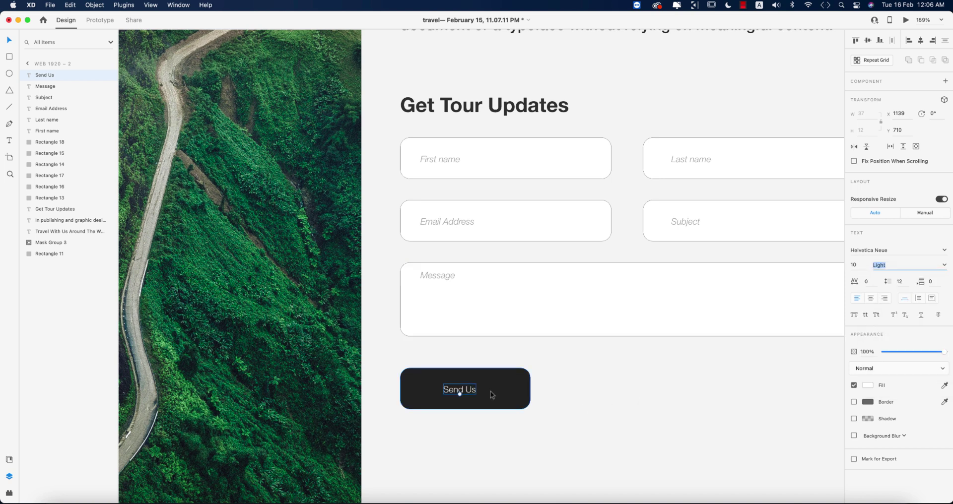
click(854, 265)
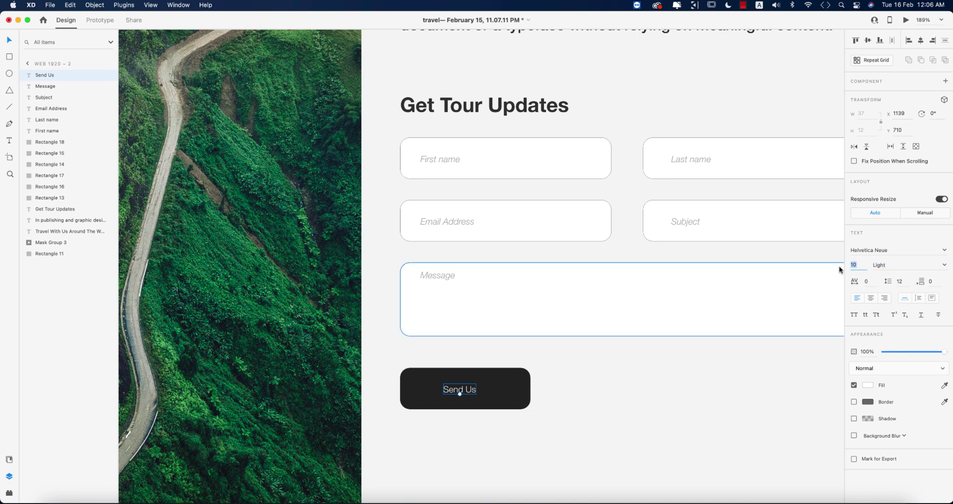
key(Return)
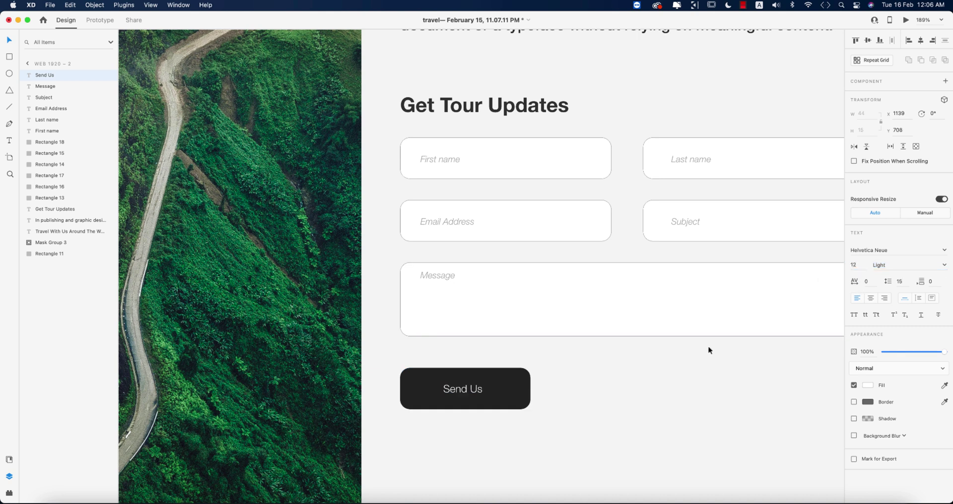
shift+click(494, 394)
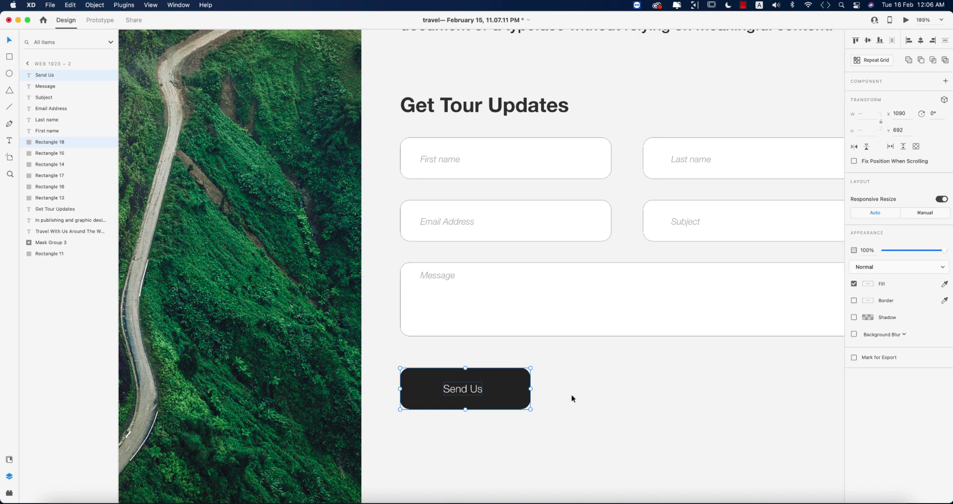
click(922, 41)
Duplicate the Send Us label further down the card
key(super+0)
click(725, 420)
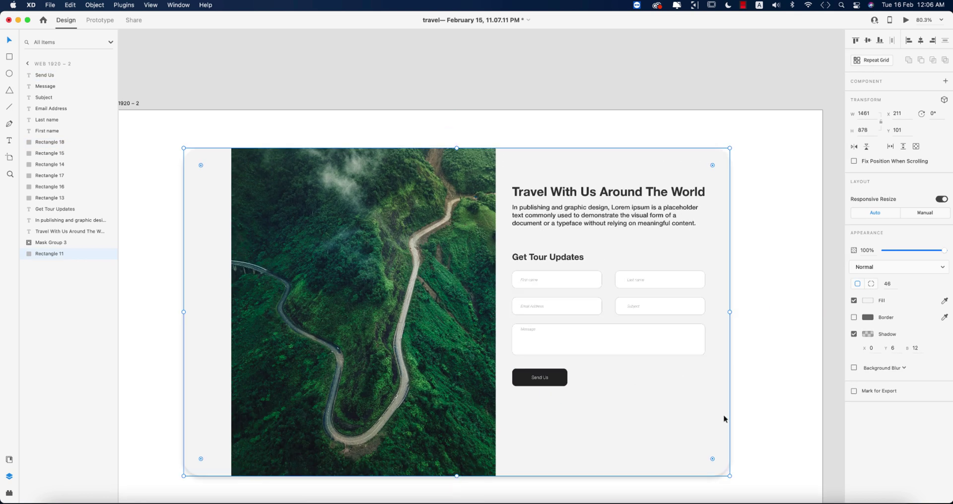
scroll(740, 378, down, 2)
scroll(571, 308, up, 6)
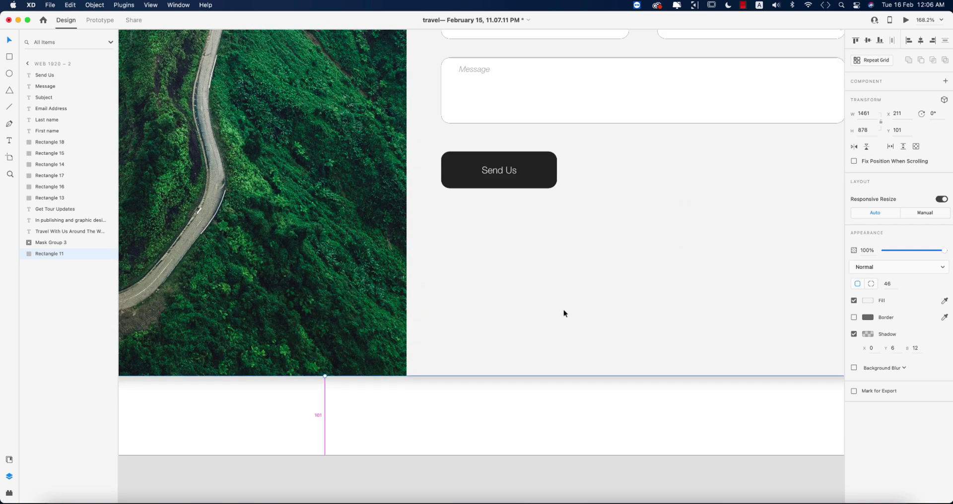
drag(496, 170, 455, 340)
Make the copied label black with Medium font weight
click(867, 386)
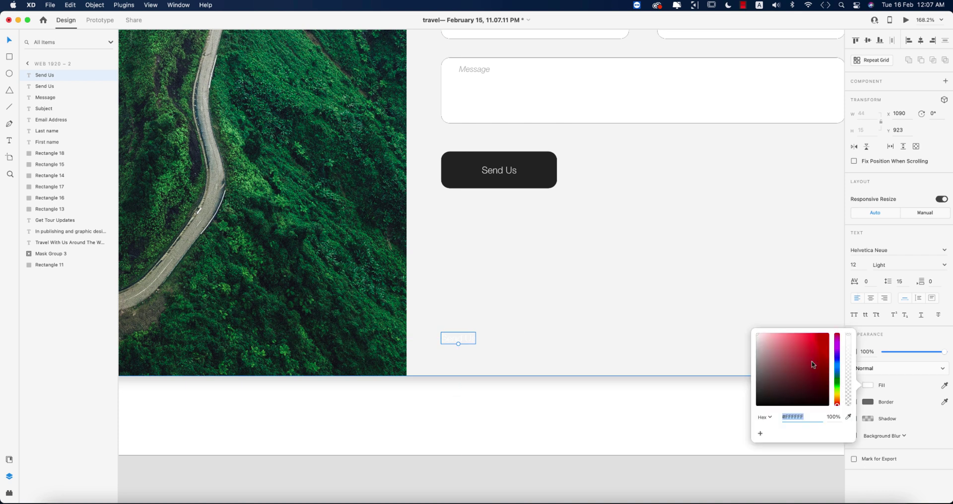
click(854, 315)
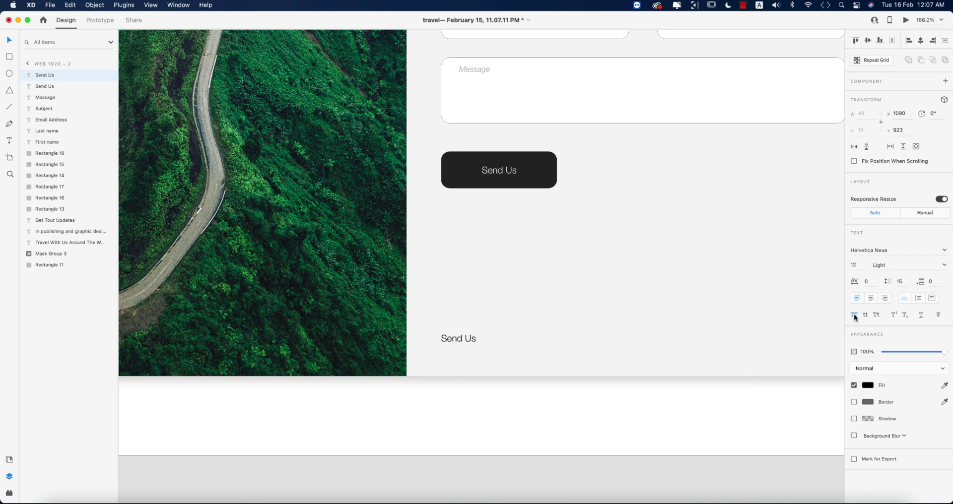
click(854, 315)
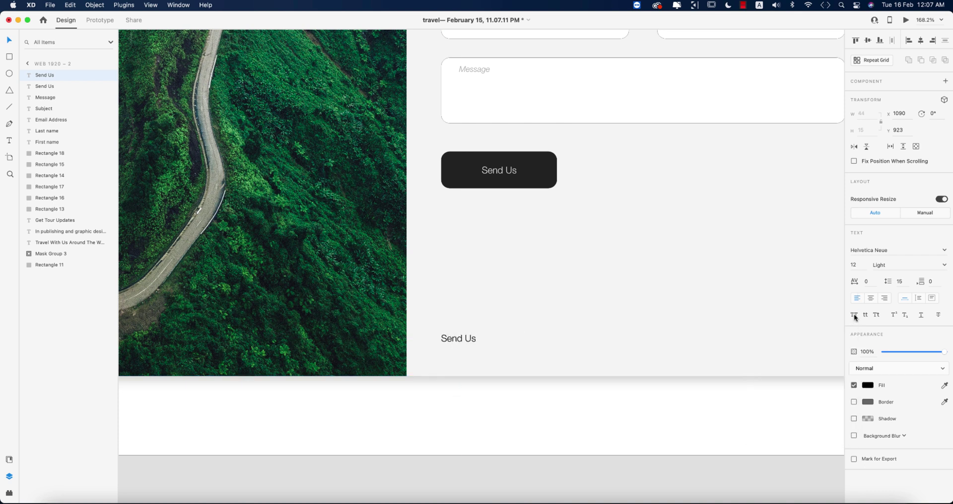
click(944, 265)
click(880, 340)
Retype the copy as 'Watch Videos' and bring up the Icons 4 Design arrow icons
double_click(468, 339)
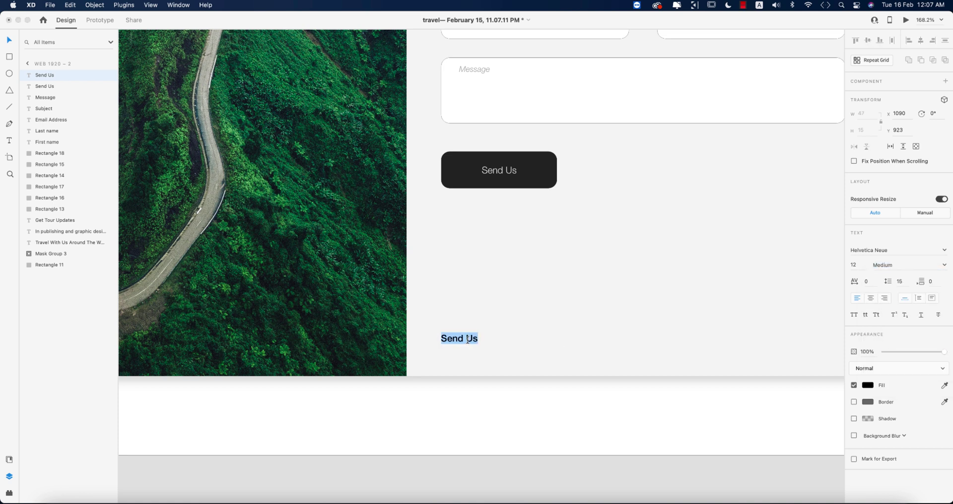
text(Watch Videos)
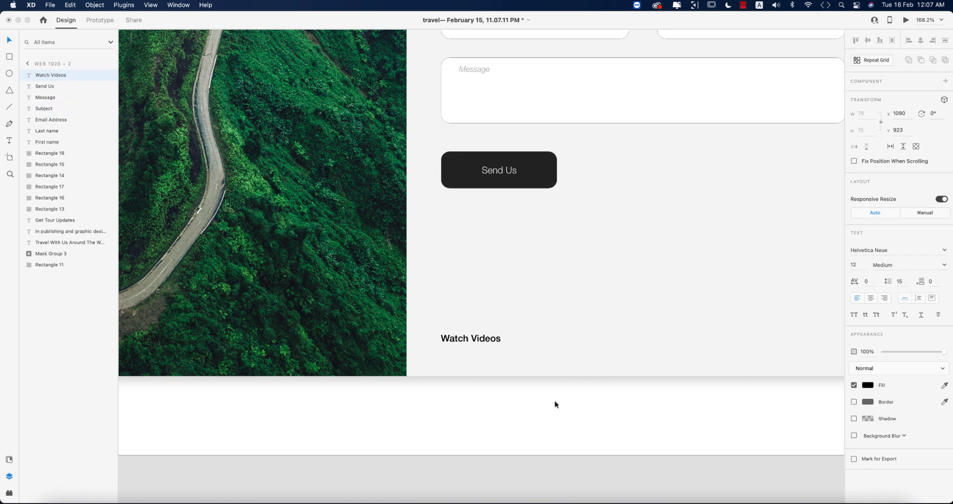
key(Escape)
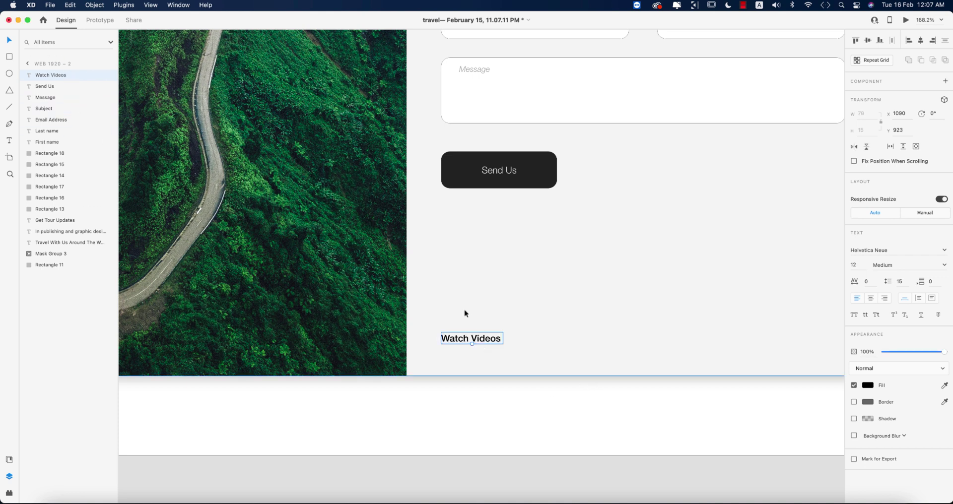
click(9, 493)
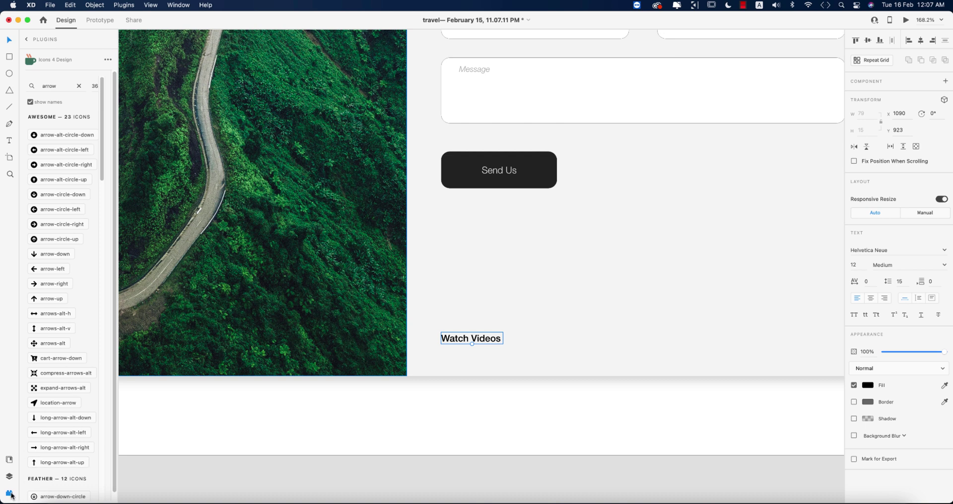
Search the icon plugin for 'play' and place the play-circle icon on the canvas
click(44, 21)
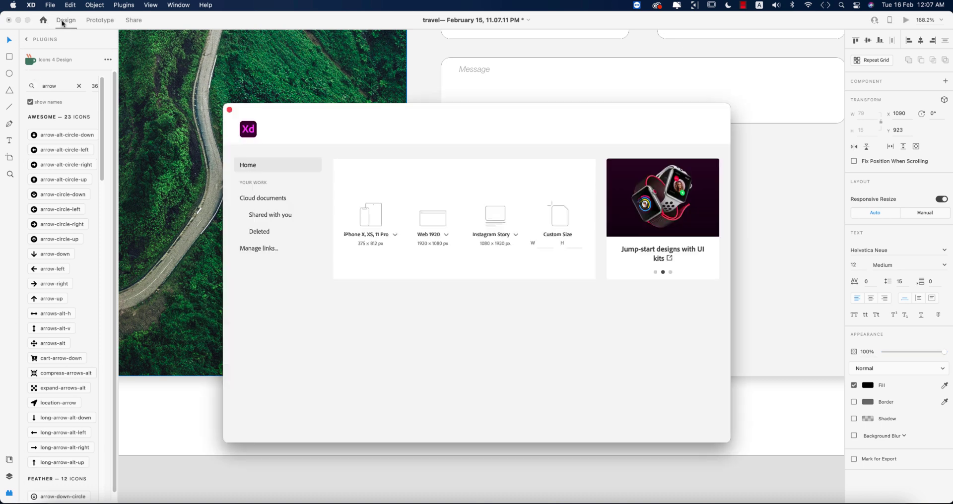
click(230, 109)
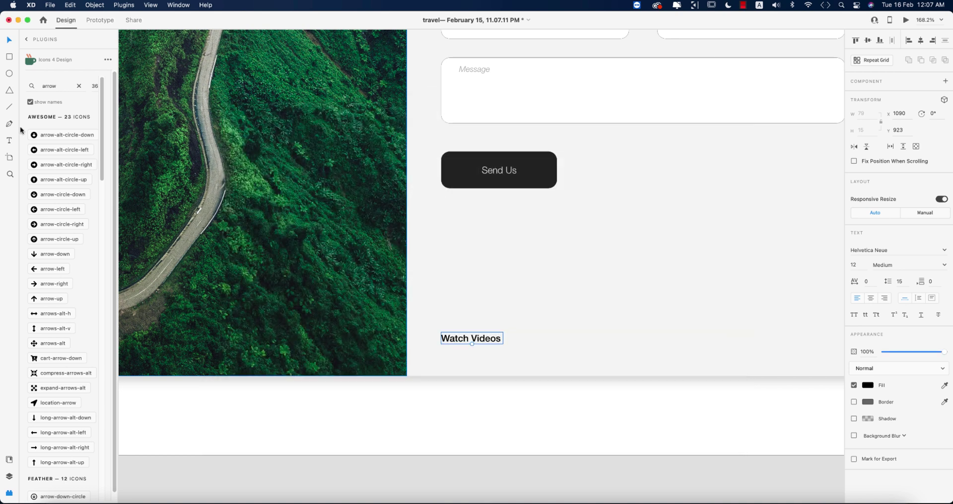
click(63, 84)
double_click(43, 83)
text(play)
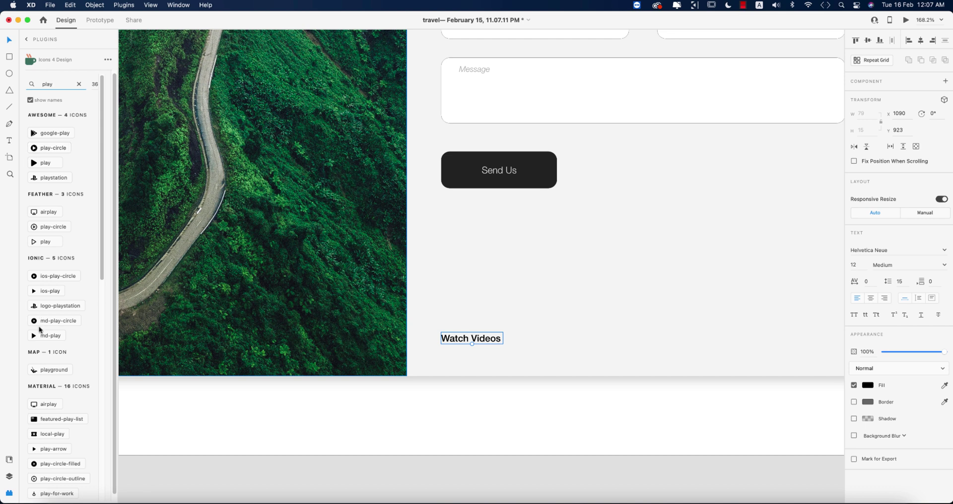
drag(38, 276, 226, 272)
Shrink the play icon and position it just right of Watch Videos
scroll(311, 288, down, 10)
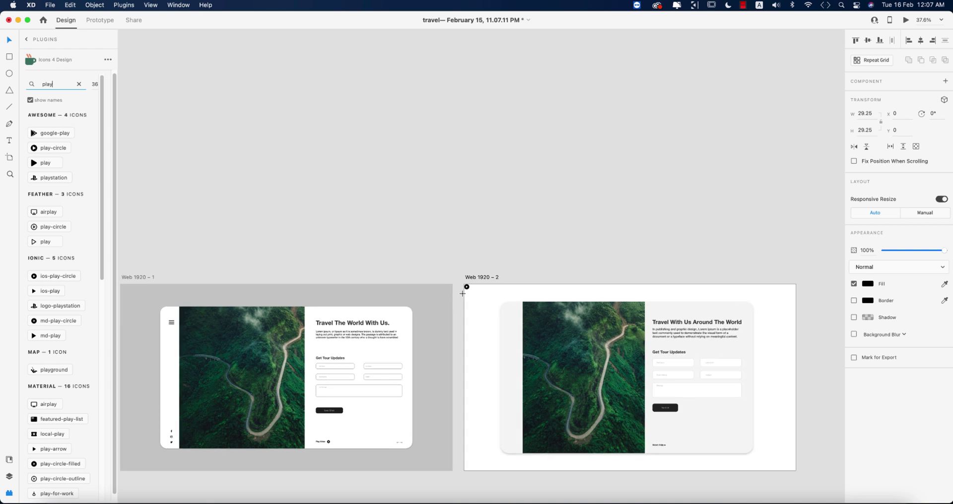
scroll(463, 293, down, 3)
drag(467, 291, 636, 416)
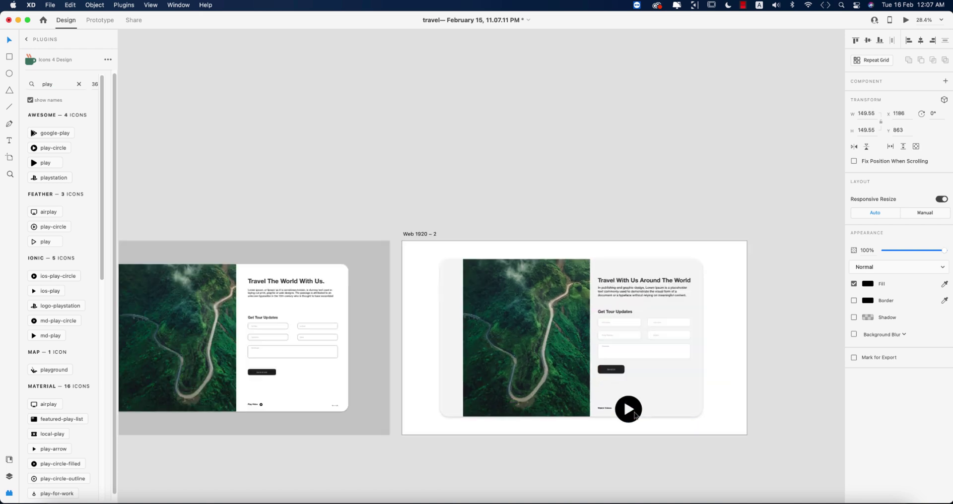
scroll(630, 404, up, 15)
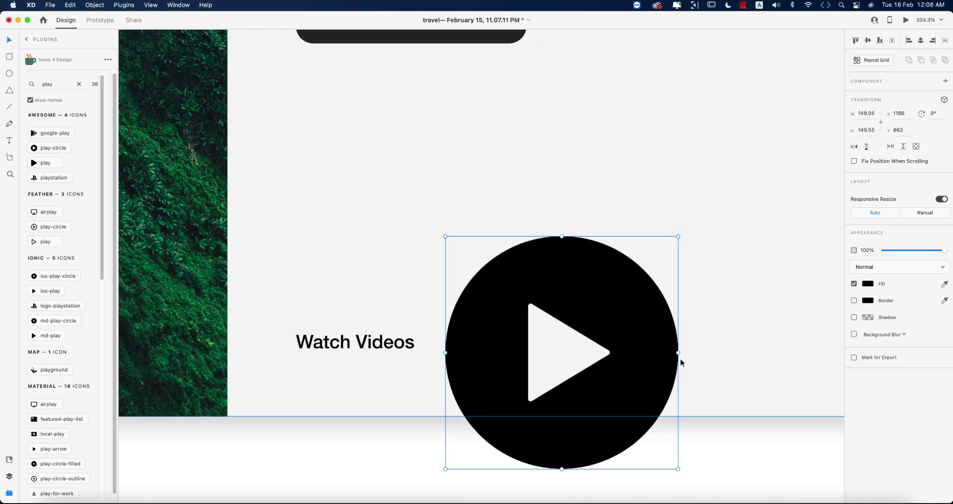
drag(678, 468, 460, 276)
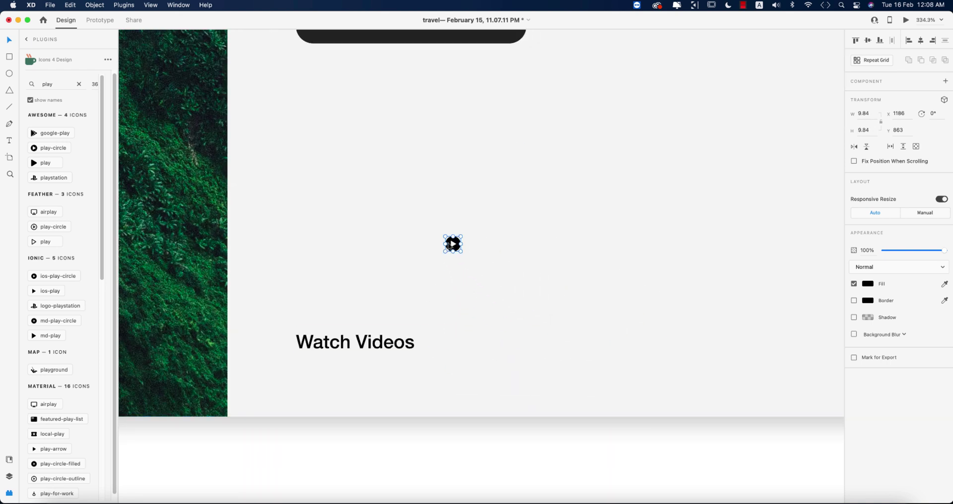
click(457, 330)
key(super+z)
drag(458, 247, 434, 345)
Group the Watch Videos label with its play icon
shift+click(406, 349)
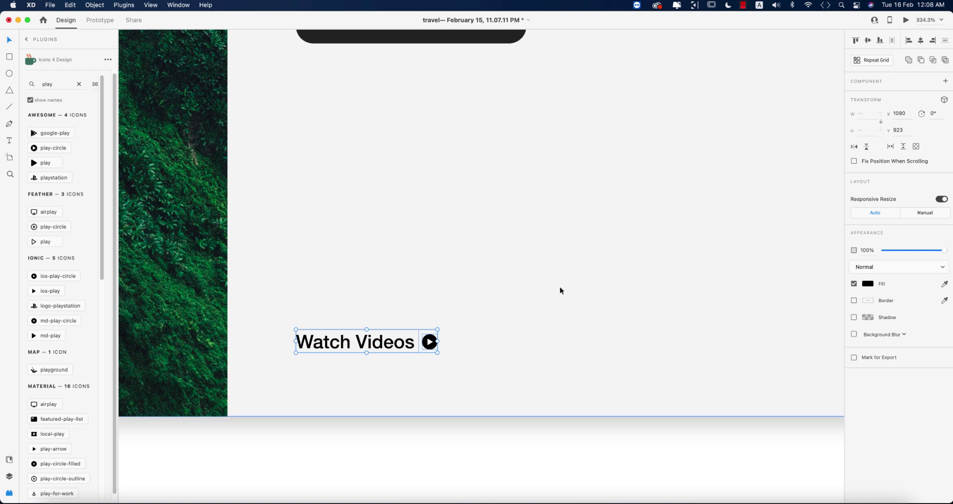
click(516, 464)
scroll(495, 437, down, 5)
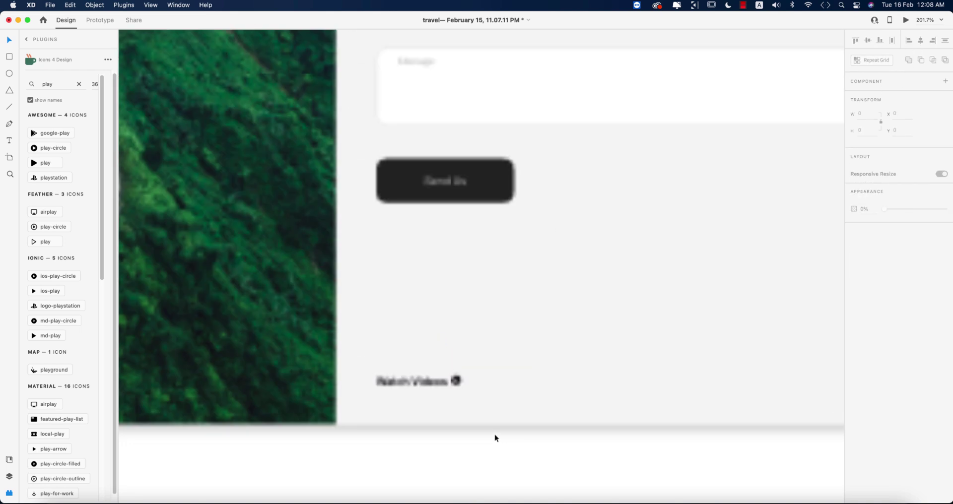
click(444, 381)
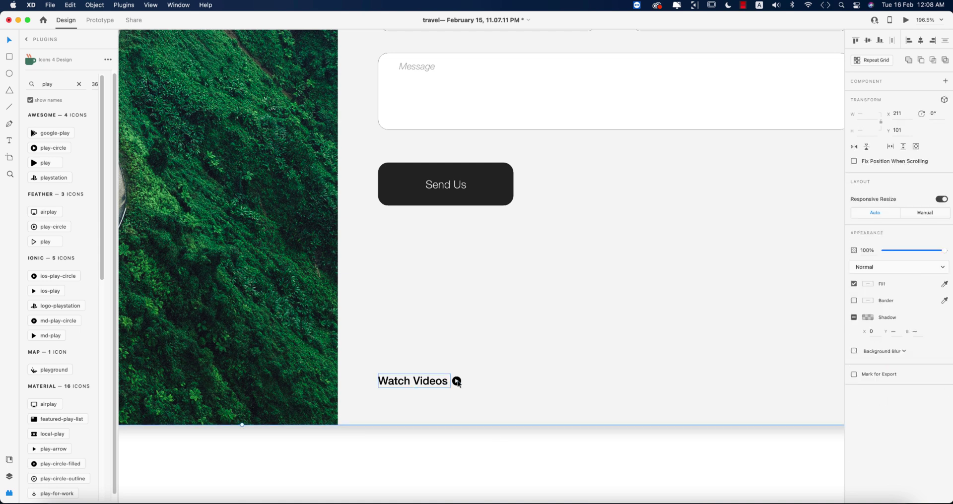
shift+click(457, 381)
key(super+g)
Check the group's alignment under the Send Us button and clear the 'play' search
shift+click(397, 189)
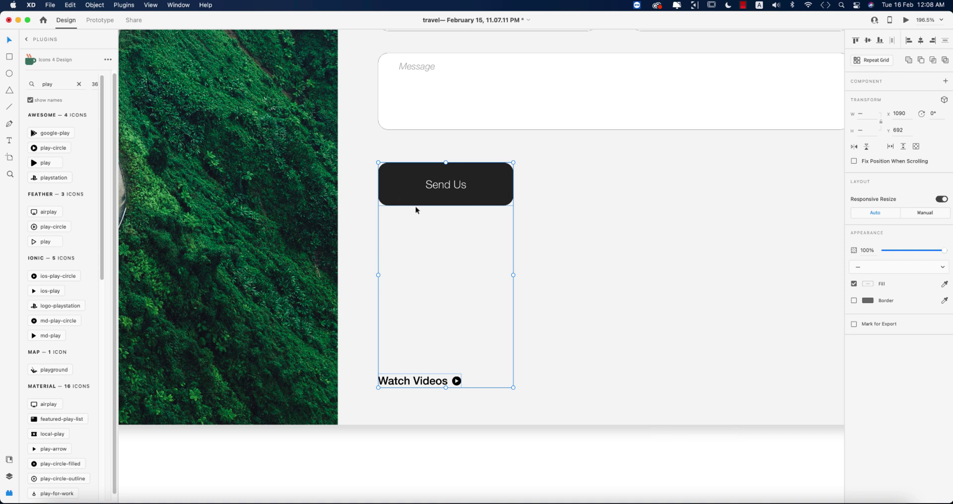
click(501, 454)
scroll(502, 452, down, 5)
click(25, 84)
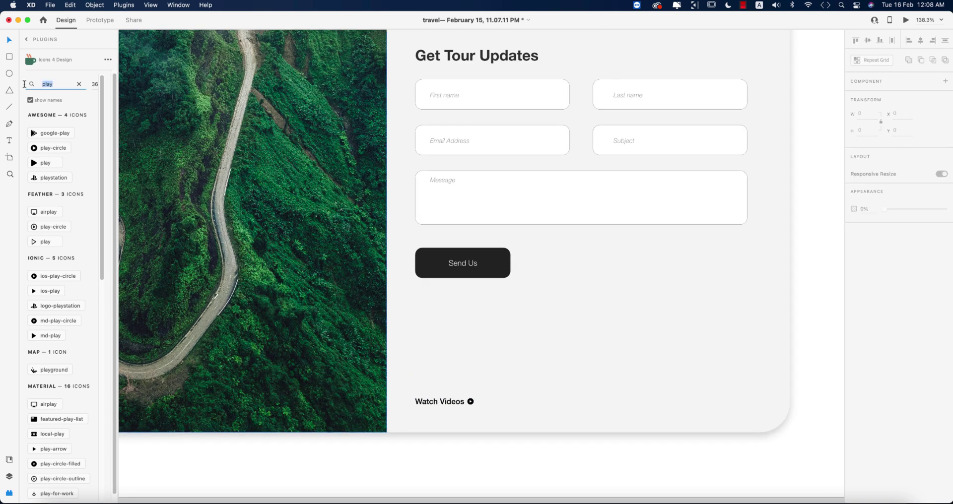
key(BackSpace)
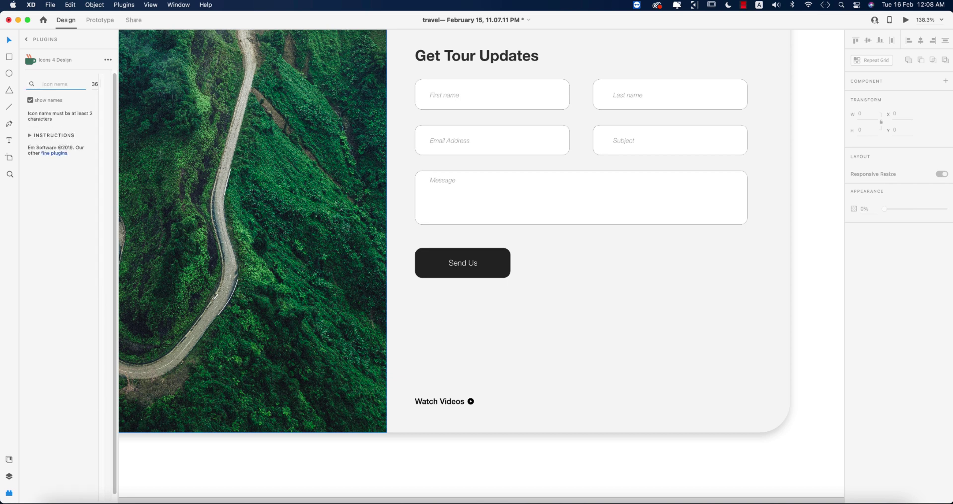
Insert a thin arrow-right icon from a 'right' search at the card's bottom-right
text(right)
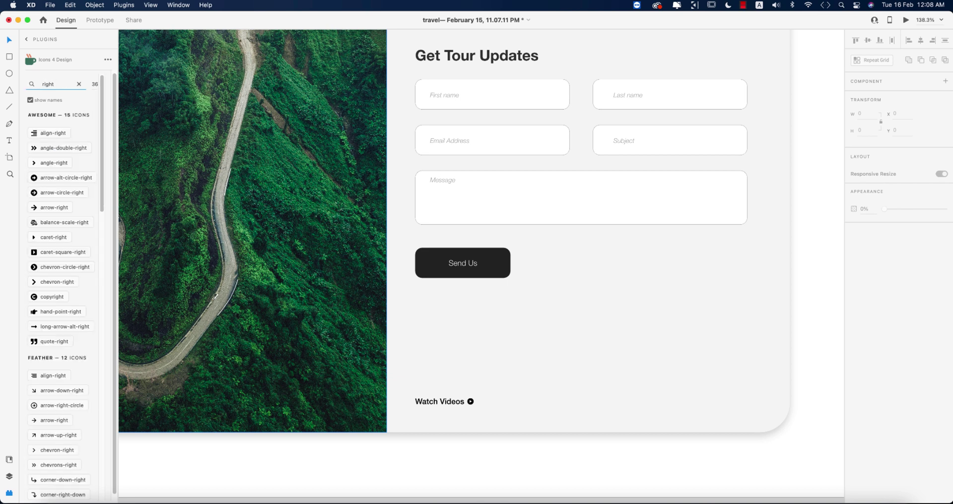
click(44, 420)
drag(484, 268, 244, 91)
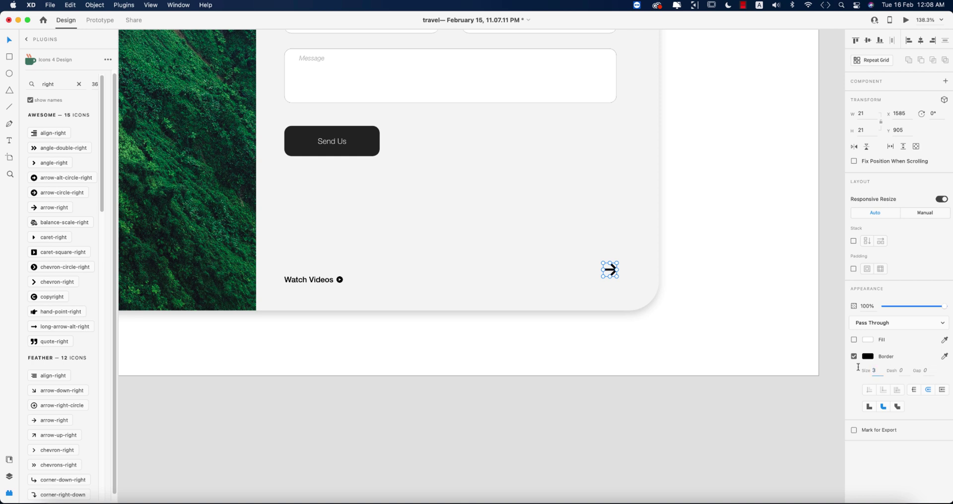
click(793, 363)
Try lengthening the arrow's shaft, then undo the edit
click(609, 272)
double_click(609, 272)
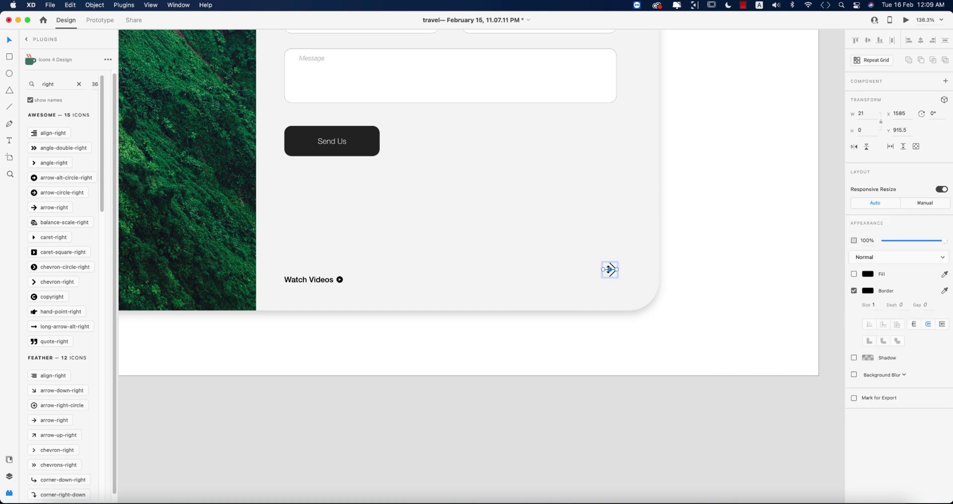
scroll(608, 272, up, 5)
drag(596, 269, 580, 269)
click(758, 318)
click(620, 272)
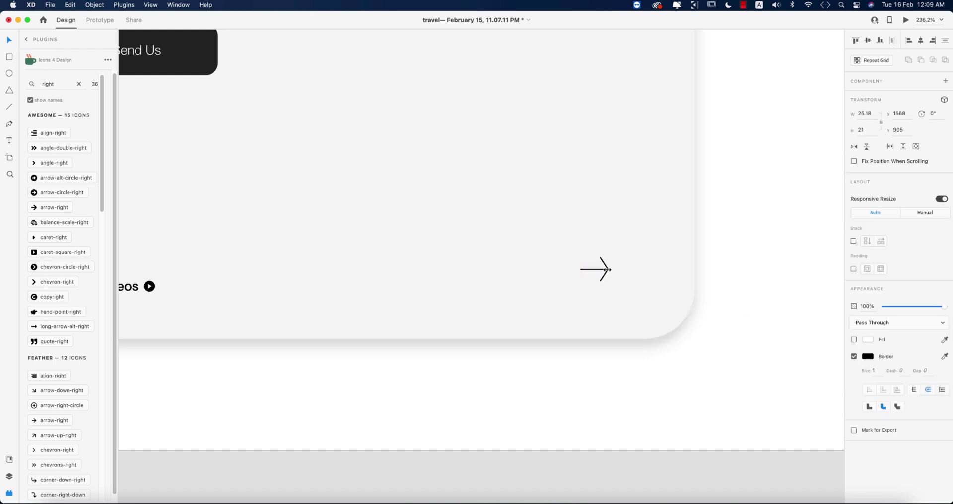
key(cmd+z)
Scale the arrow down and line it up level with Watch Videos
mouse_move(622, 280)
mouse_down()
mouse_move(609, 273)
mouse_move(611, 290)
mouse_up()
scroll(646, 317, left, 5)
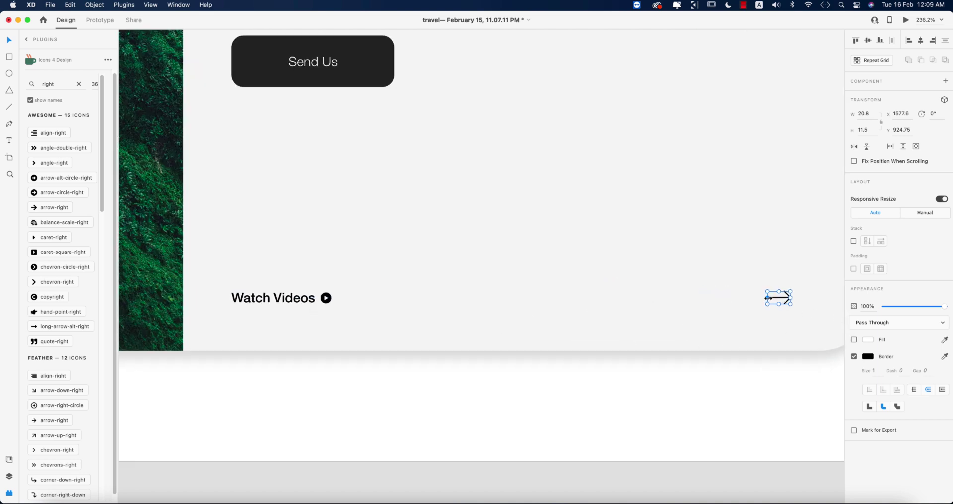
drag(768, 298, 789, 301)
scroll(789, 300, down, 5)
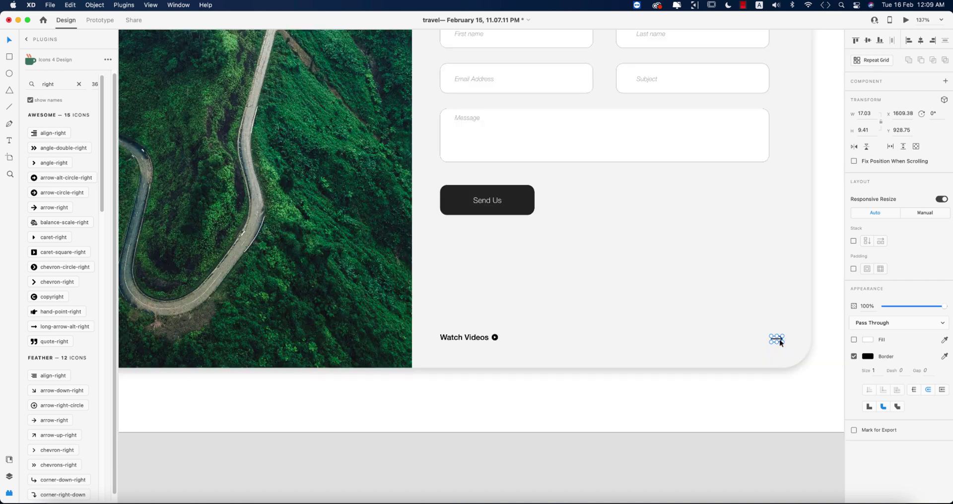
drag(780, 341, 767, 341)
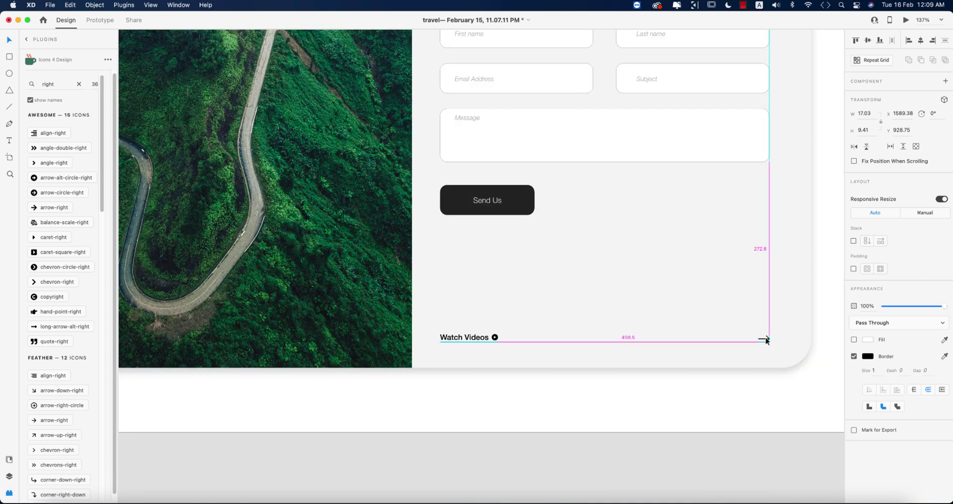
scroll(778, 346, up, 5)
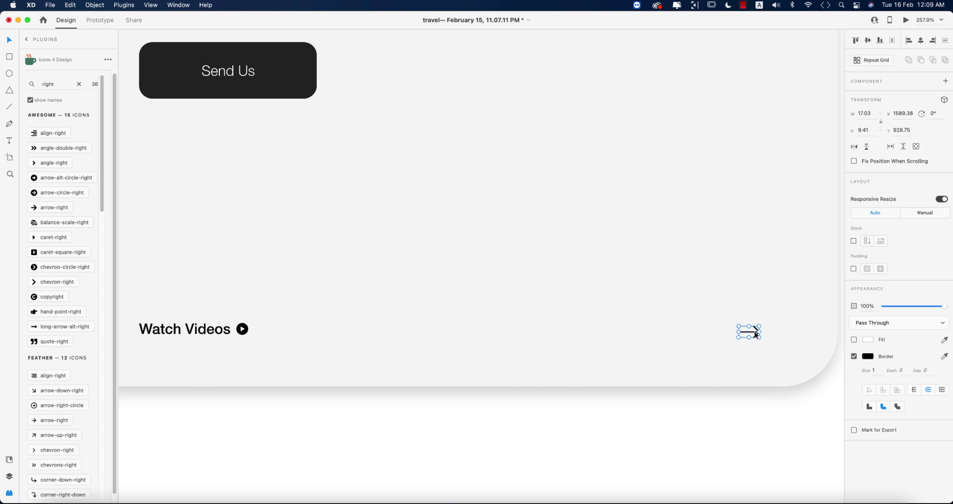
Add a duplicate arrow, flipped to point left, beside it and view the whole artboard
key(super+c)
key(super+v)
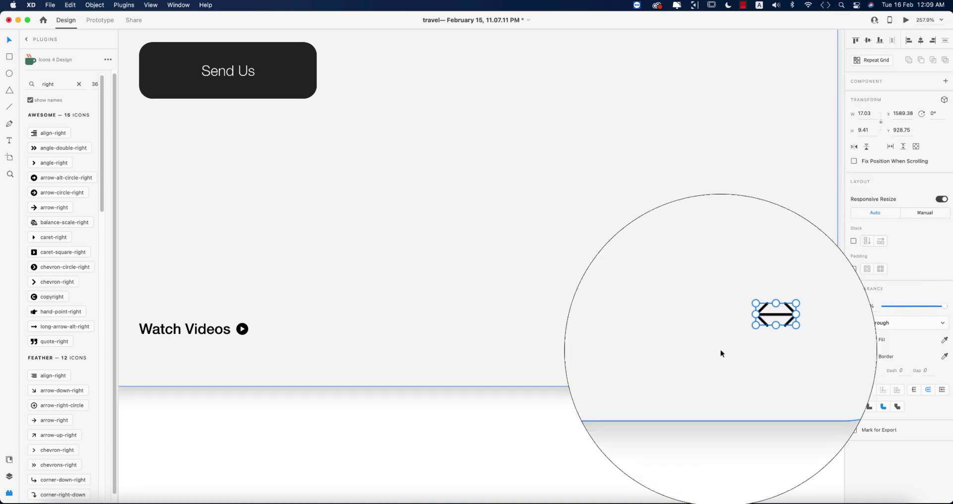
key(shift+Left)
key(shift+Left)
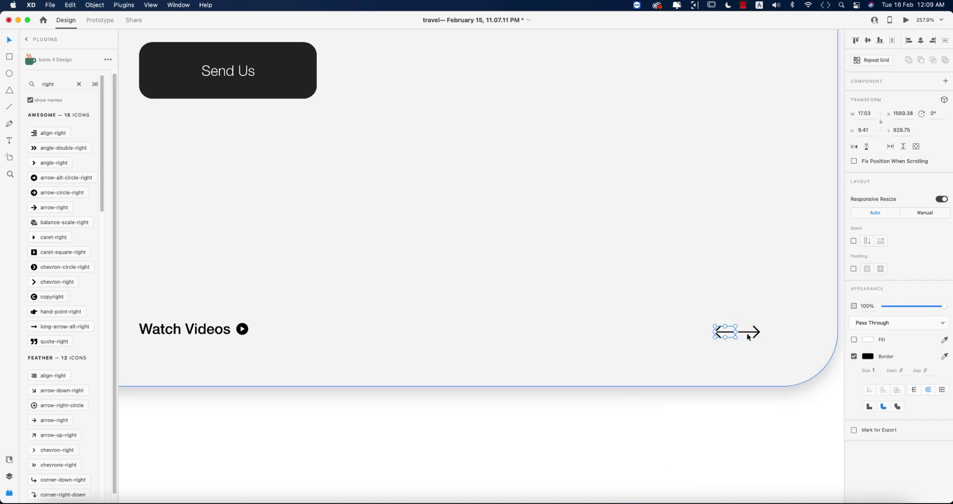
key(Escape)
key(super+0)
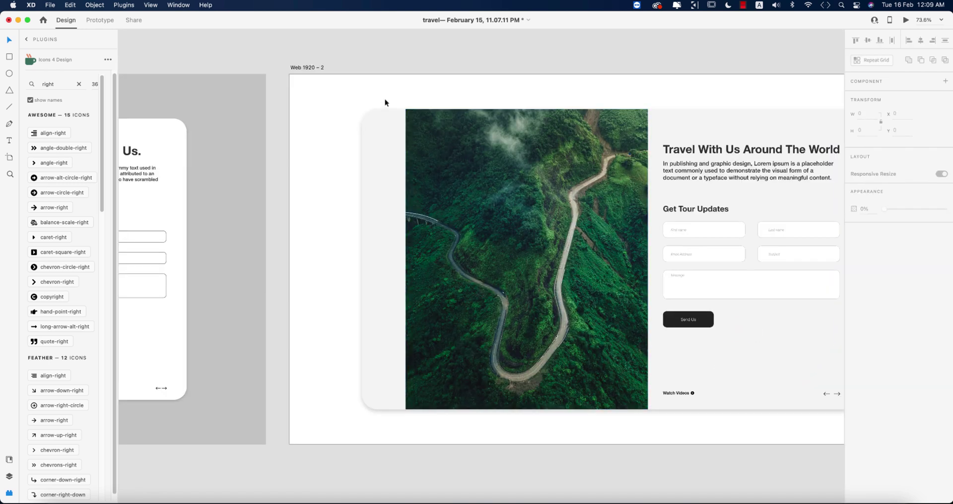
Insert a menu icon from Icons 4 Design and place it at the card's top-left
double_click(48, 84)
text(menu)
click(46, 133)
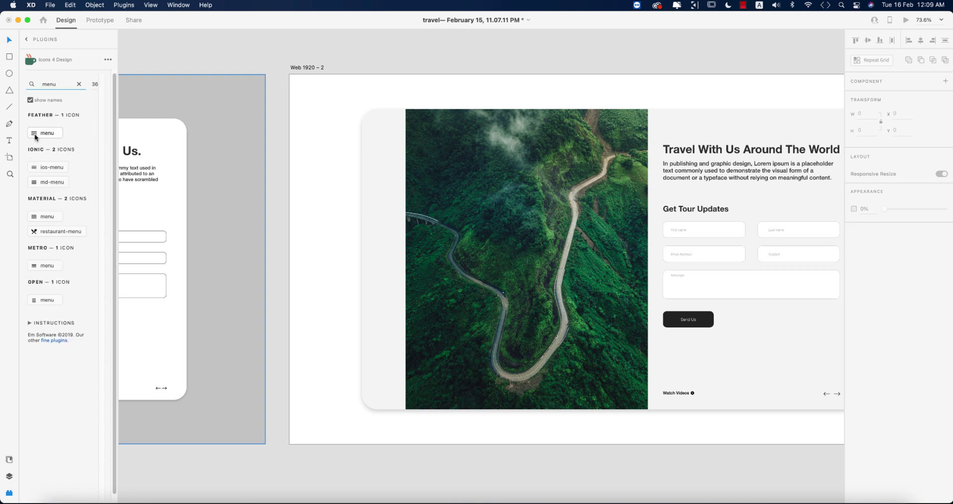
drag(296, 81, 384, 136)
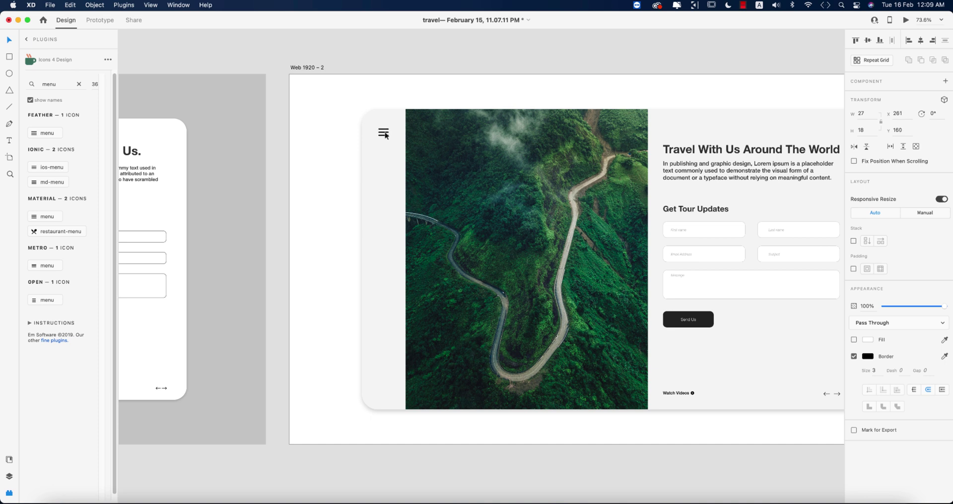
click(304, 198)
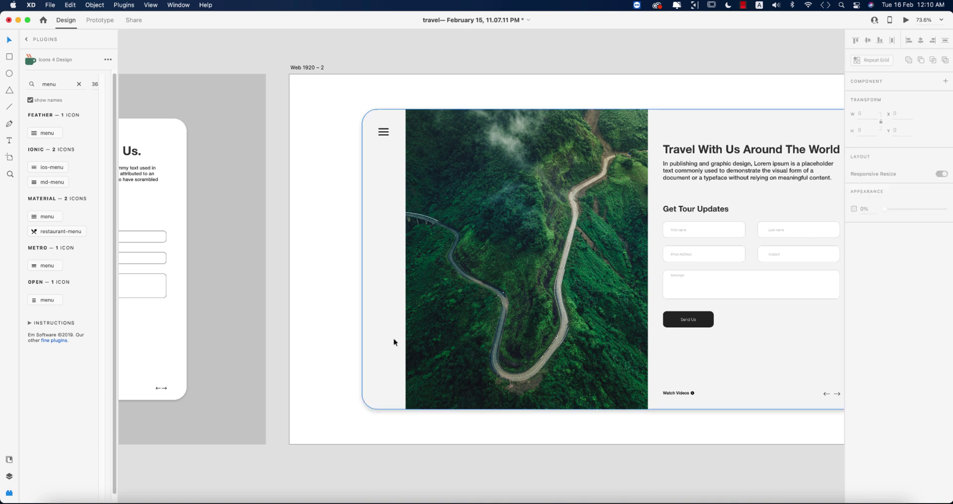
Place Facebook and Instagram icons stacked along the card's lower-left edge
click(30, 82)
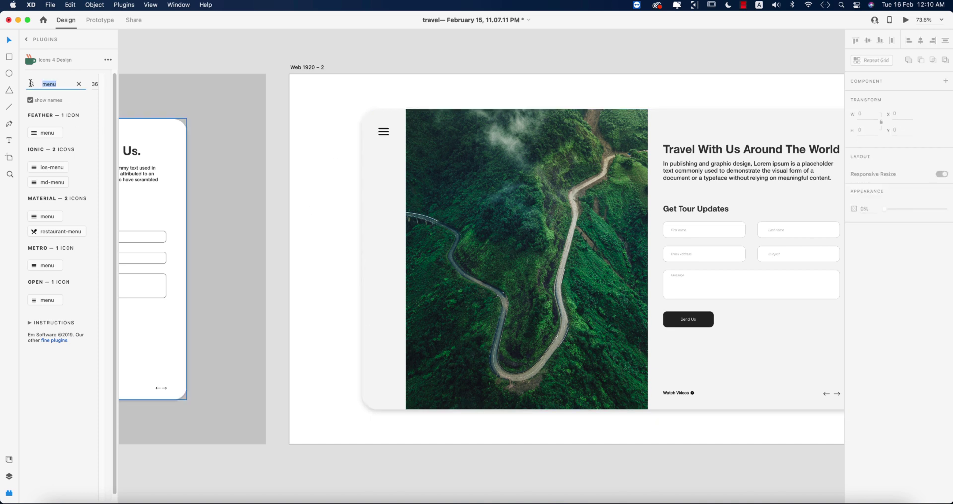
text(face)
drag(49, 133, 384, 338)
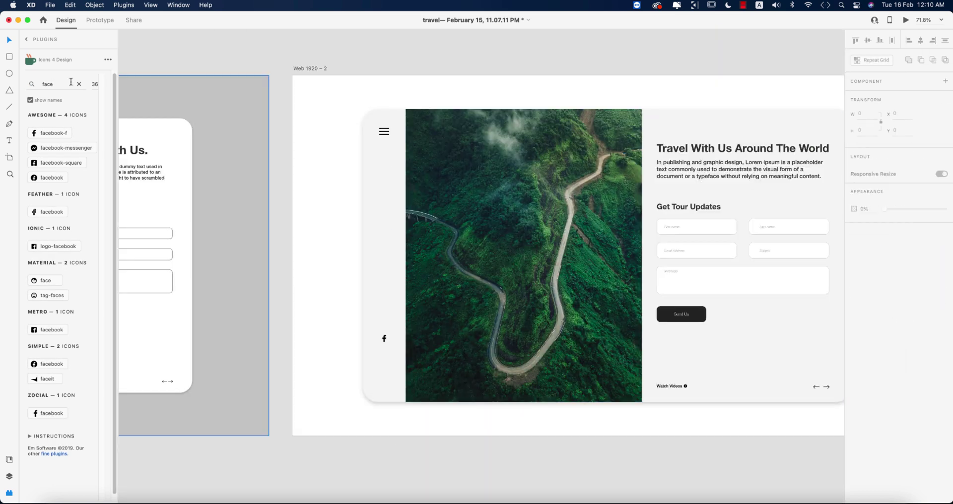
key(super+a)
text(Insta)
drag(48, 133, 384, 356)
scroll(385, 356, up, 5)
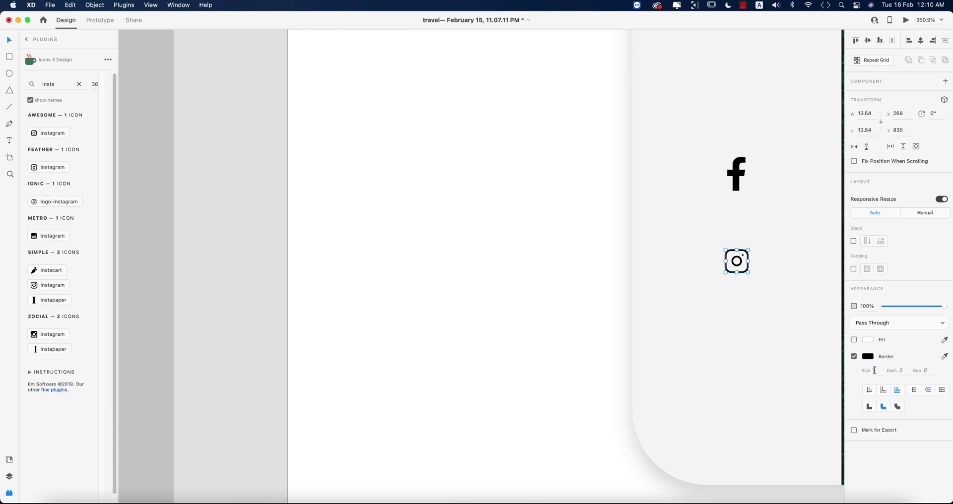
scroll(875, 370, down, 5)
Add a Twitter icon below the Instagram icon
click(50, 83)
key(super+a)
text(twitter)
drag(48, 148, 421, 332)
Distribute the three social icons vertically and align their centres
shift+click(421, 294)
click(424, 253)
drag(443, 267, 450, 274)
click(944, 43)
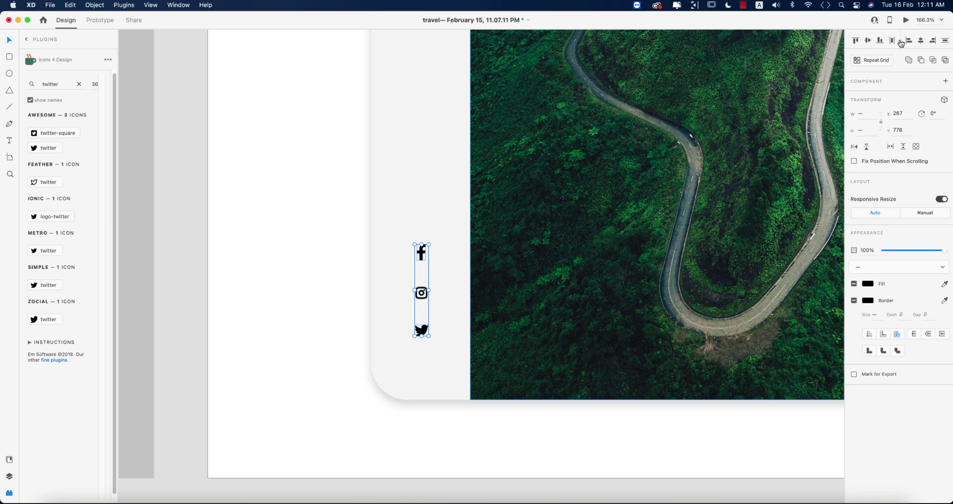
click(921, 40)
scroll(657, 161, down, 5)
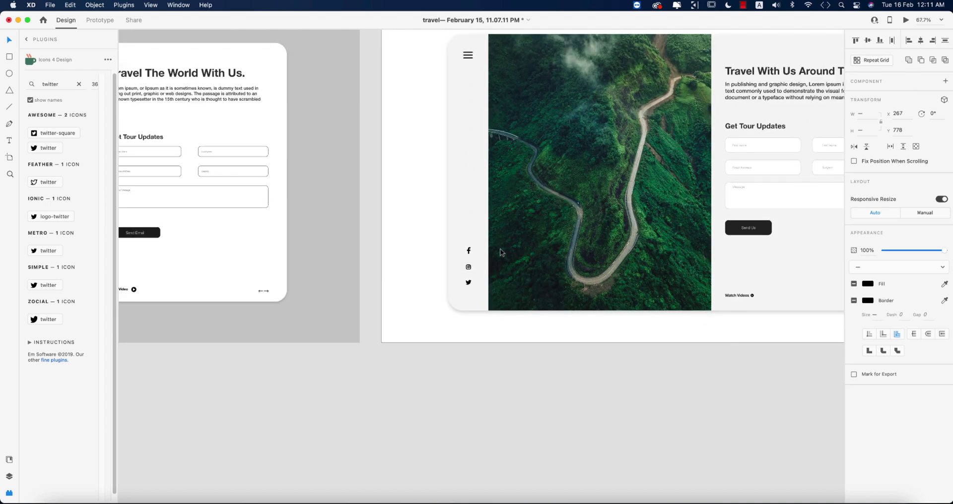
shift+click(467, 58)
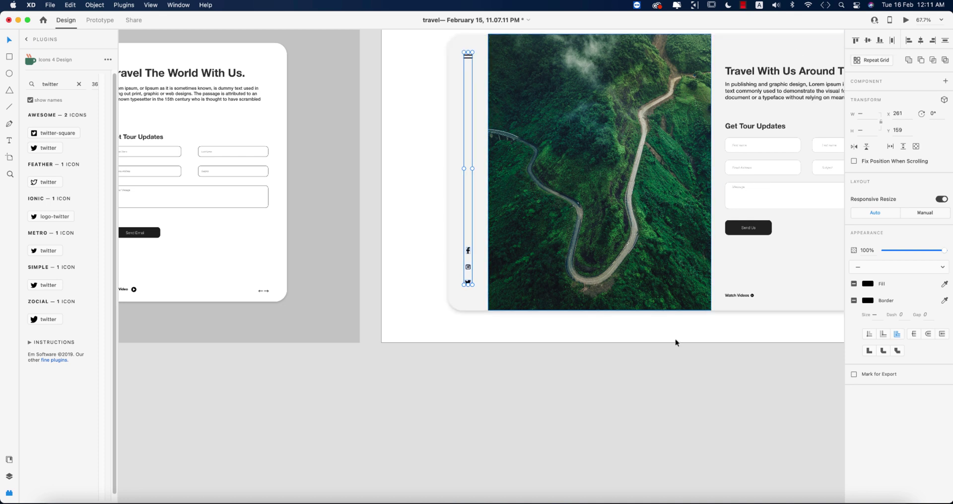
Reduce the grey card's corner radius from 46 to 33
click(699, 388)
drag(752, 390, 551, 433)
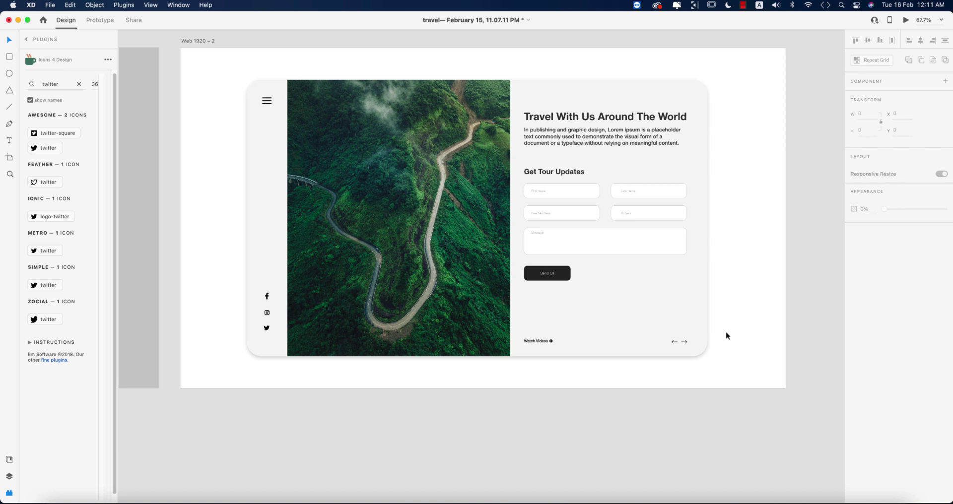
click(702, 325)
mouse_move(693, 343)
mouse_down()
mouse_move(685, 331)
mouse_move(699, 349)
mouse_up()
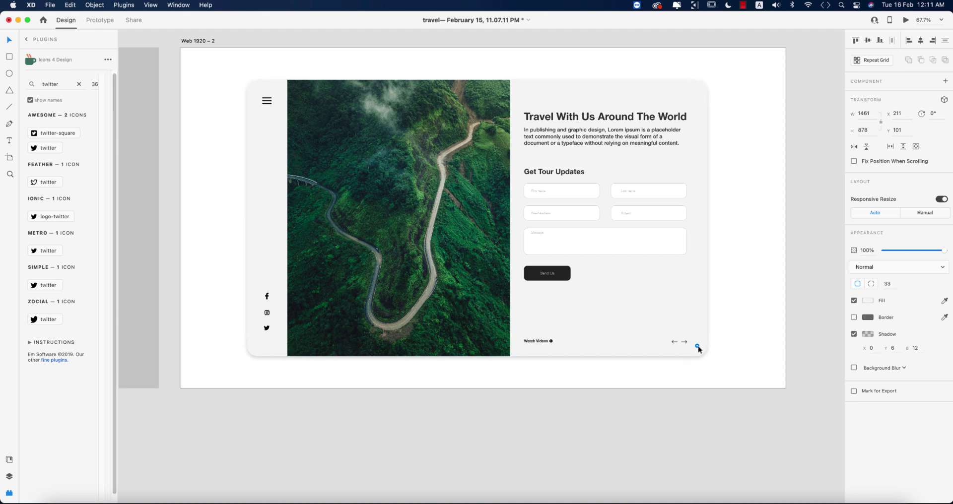
click(752, 370)
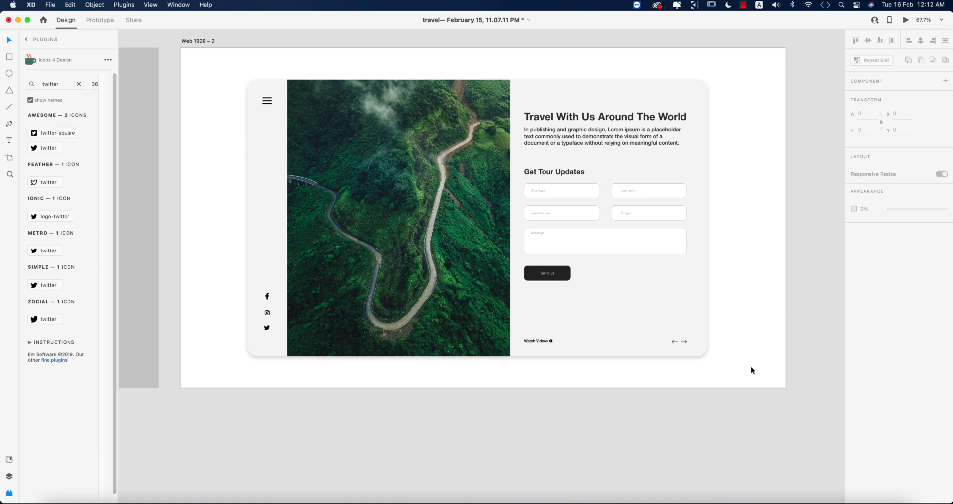